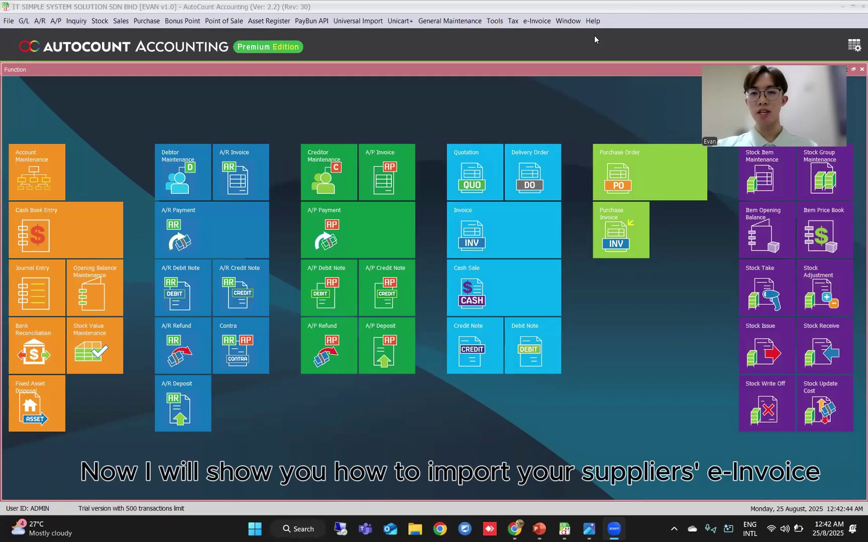
- Sync supplier e-Invoices from MyInvois for 01/08/2025 to 25/08/2025, accepting the delay warning
{"action": "left_click", "coordinate": [537, 21]}
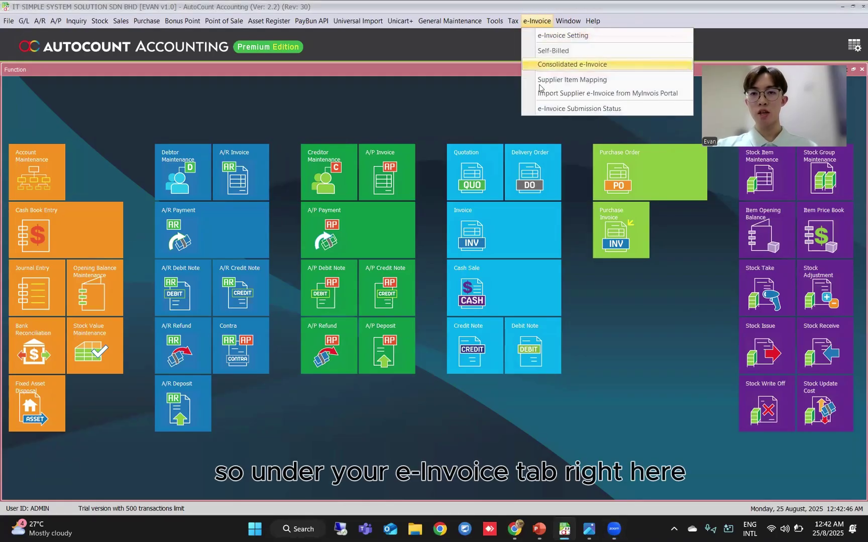
{"action": "left_click", "coordinate": [577, 94]}
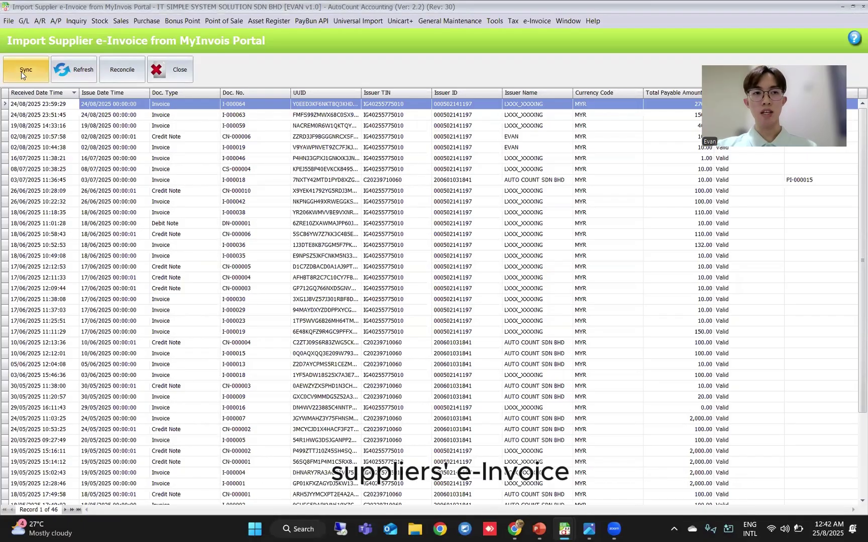
{"action": "left_click", "coordinate": [22, 72]}
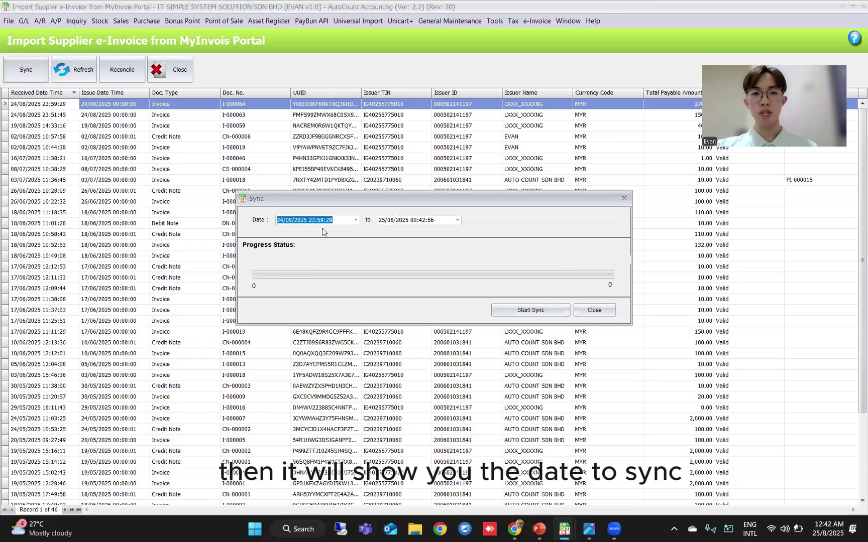
{"action": "left_click", "coordinate": [283, 220]}
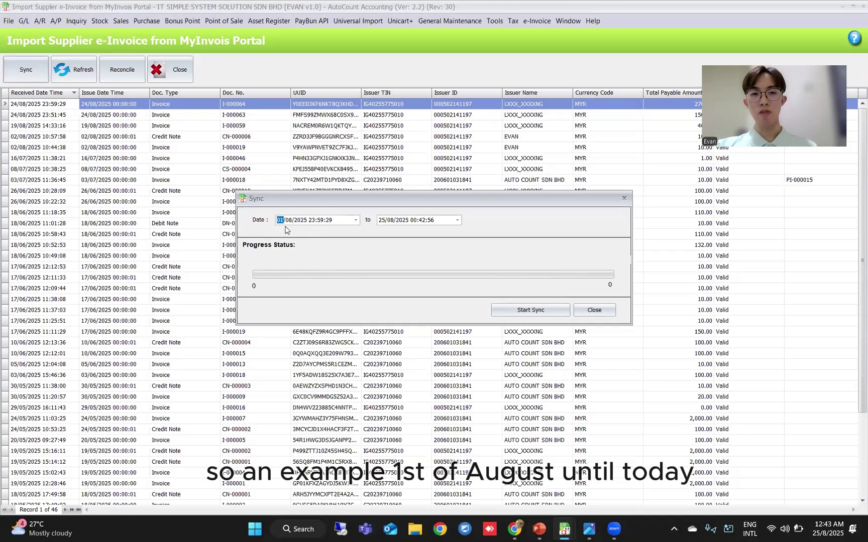
{"action": "left_click", "coordinate": [539, 314]}
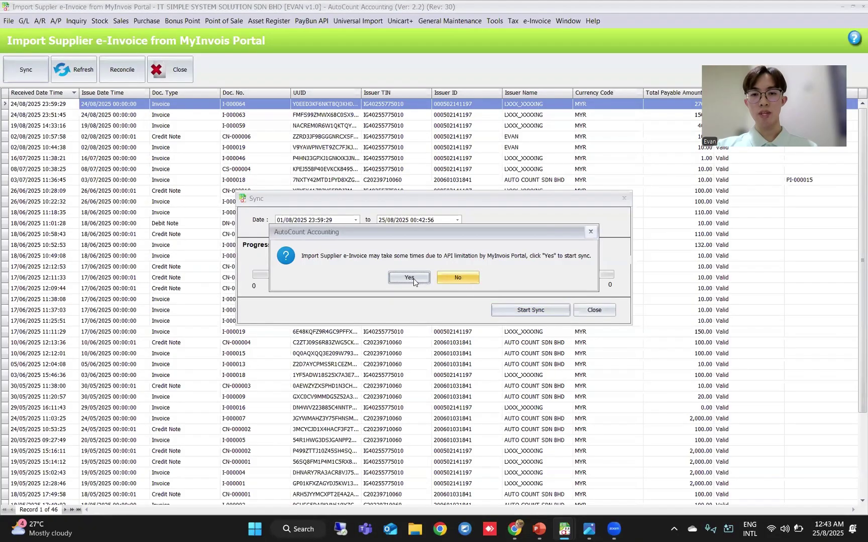
{"action": "left_click", "coordinate": [416, 279]}
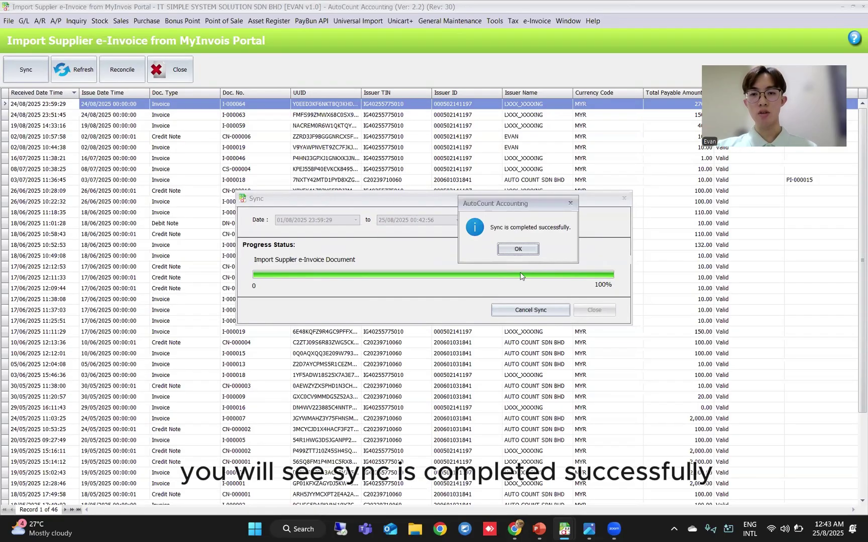
{"action": "left_click", "coordinate": [434, 277]}
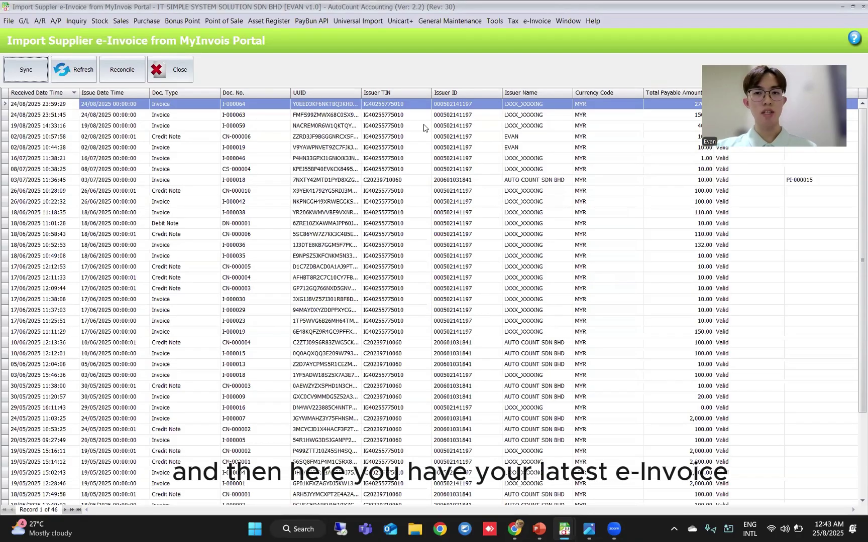
{"action": "left_click", "coordinate": [475, 106]}
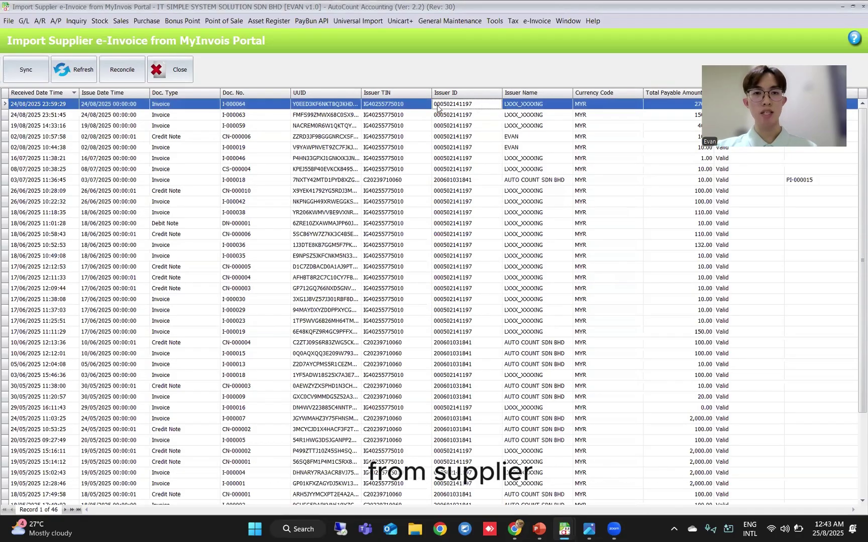
{"action": "left_click", "coordinate": [387, 107]}
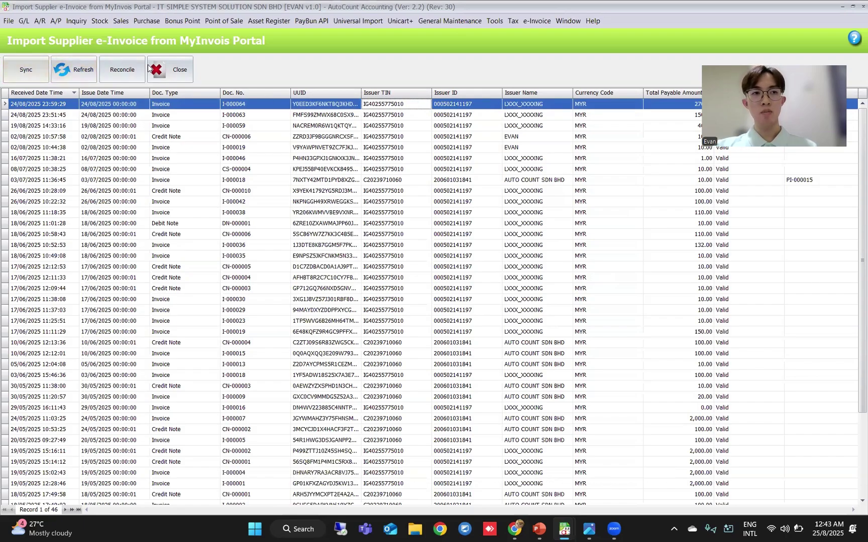
{"action": "left_click", "coordinate": [56, 22]}
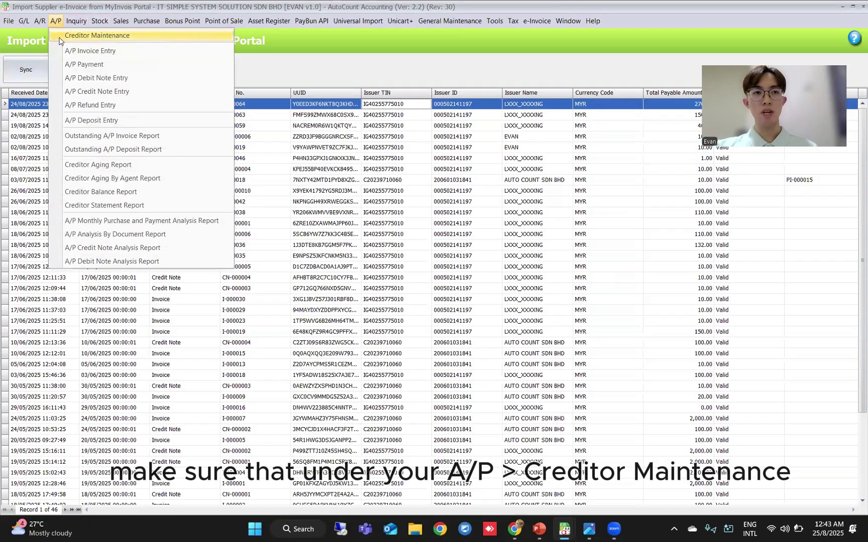
{"action": "left_click", "coordinate": [70, 36]}
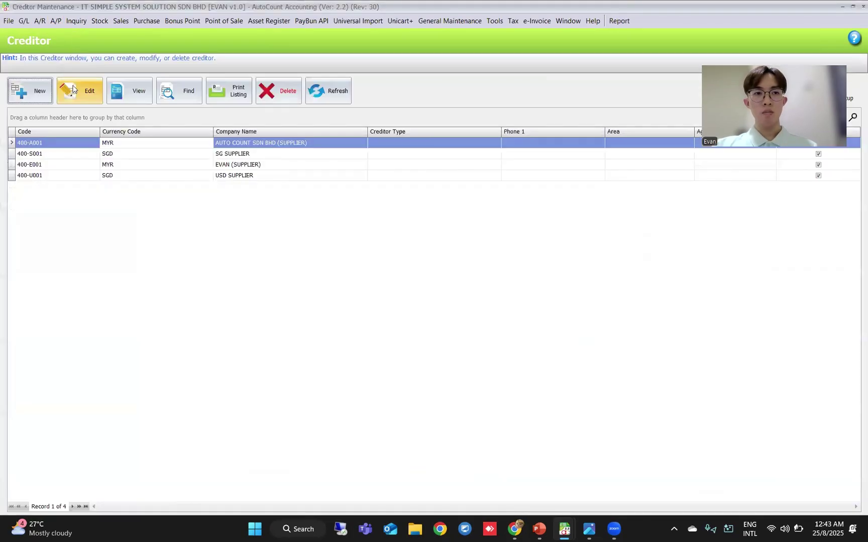
{"action": "left_click", "coordinate": [240, 167]}
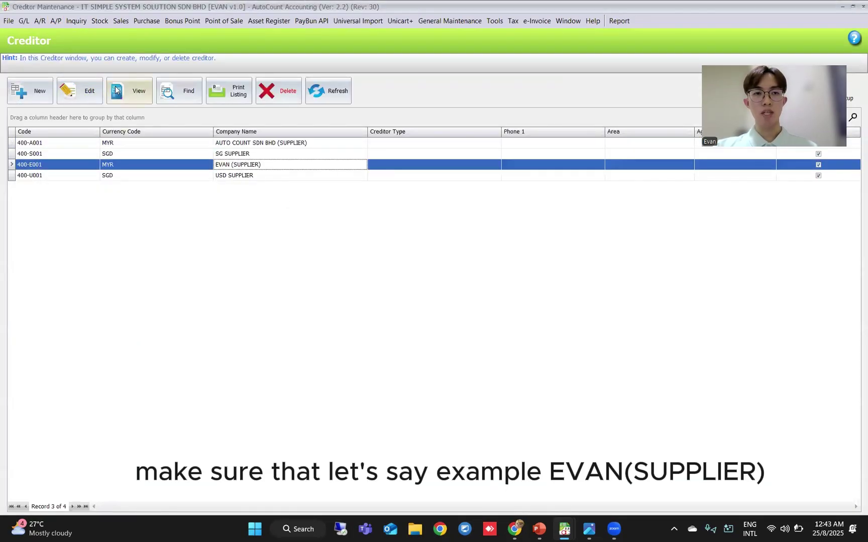
{"action": "left_click", "coordinate": [80, 91]}
{"action": "left_click", "coordinate": [378, 162]}
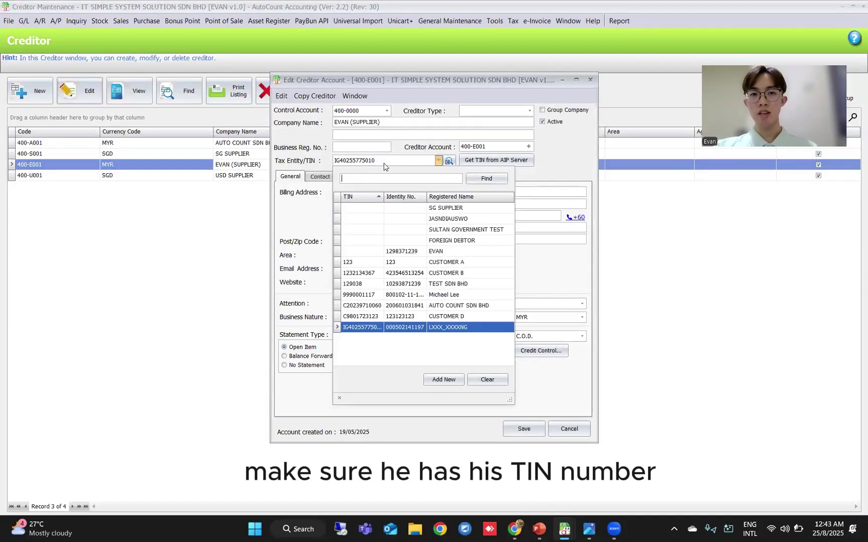
{"action": "left_click", "coordinate": [303, 164]}
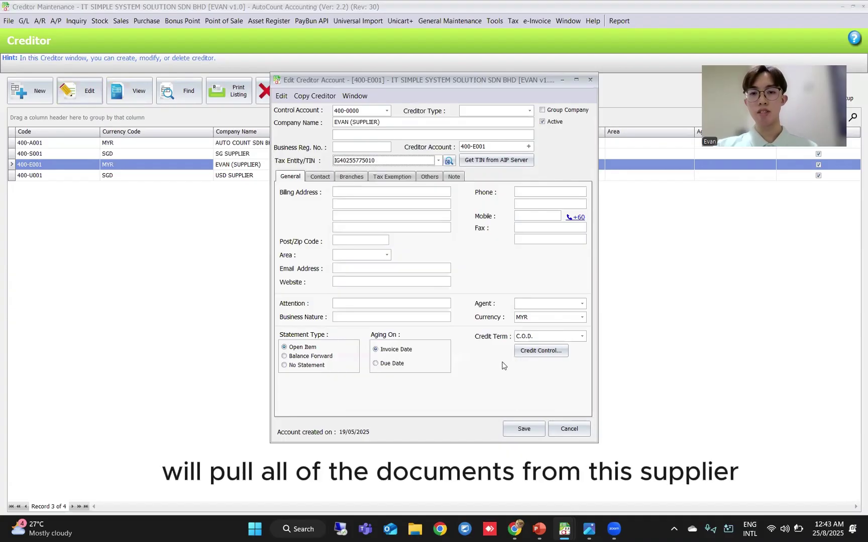
{"action": "left_click", "coordinate": [523, 431]}
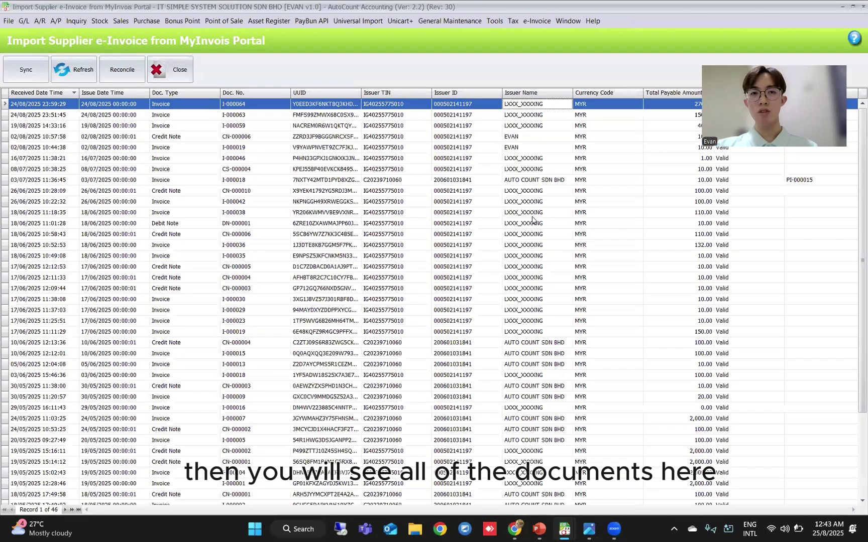
- Open supplier e-Invoice I-000064 and check its line: 3 ASUS LAPTOP at 90.00
{"action": "double_click", "coordinate": [508, 106]}
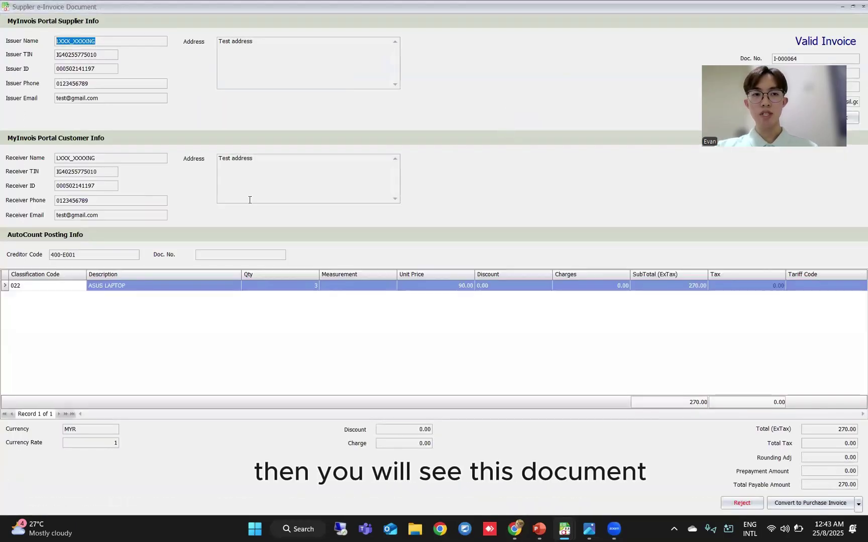
{"action": "left_click", "coordinate": [153, 292]}
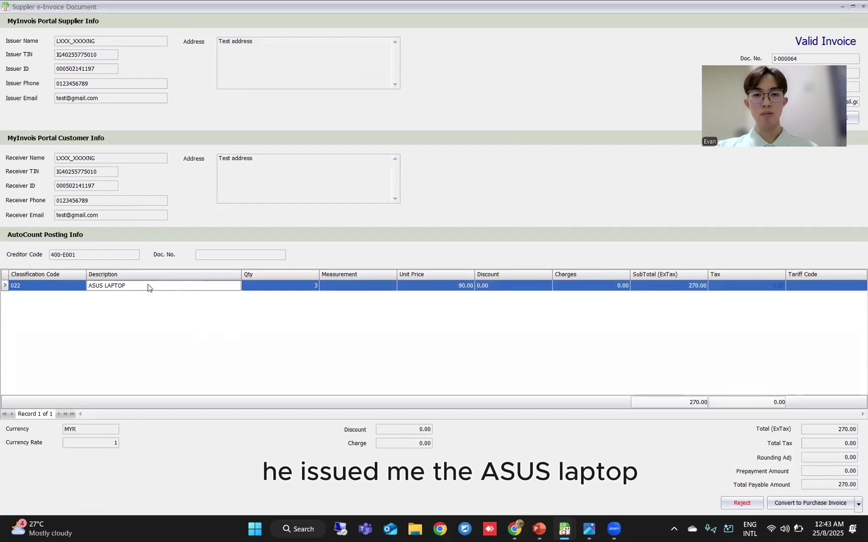
{"action": "left_click", "coordinate": [298, 286]}
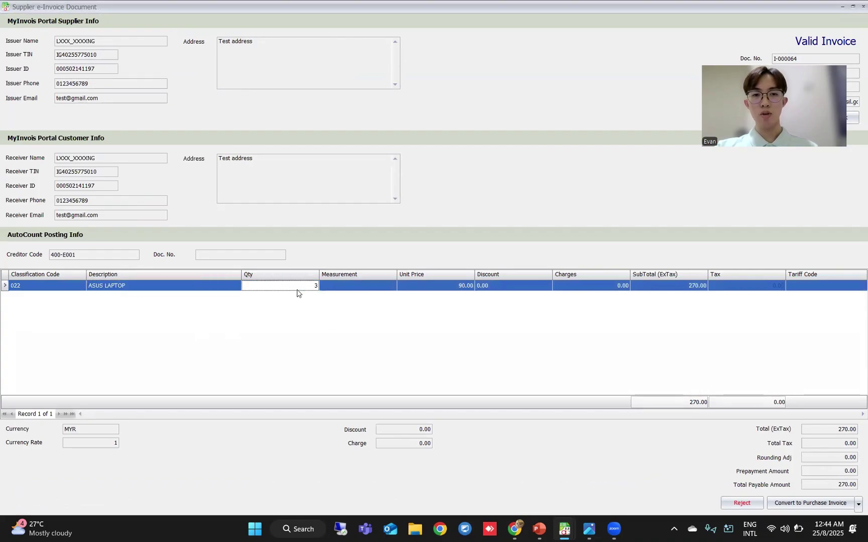
{"action": "left_click", "coordinate": [440, 285]}
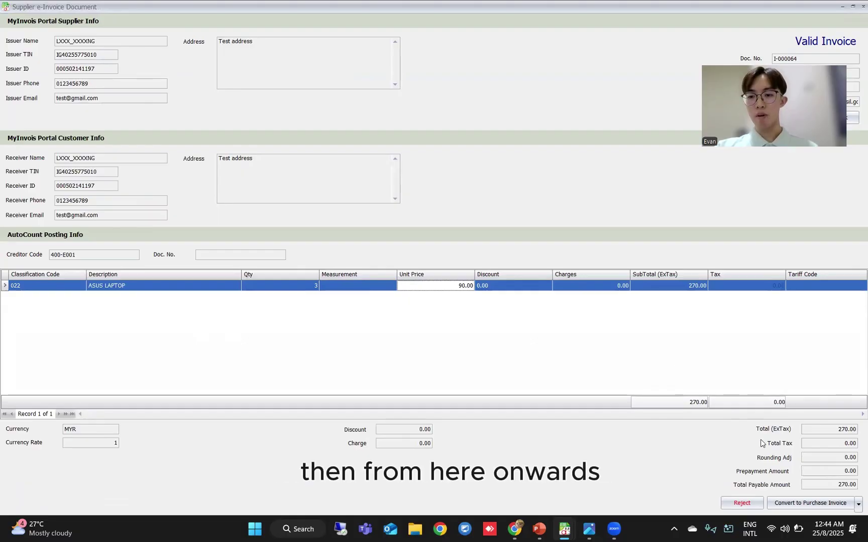
- Convert I-000064 into a purchase invoice and save it without a supplier D/O number
{"action": "left_click", "coordinate": [809, 502]}
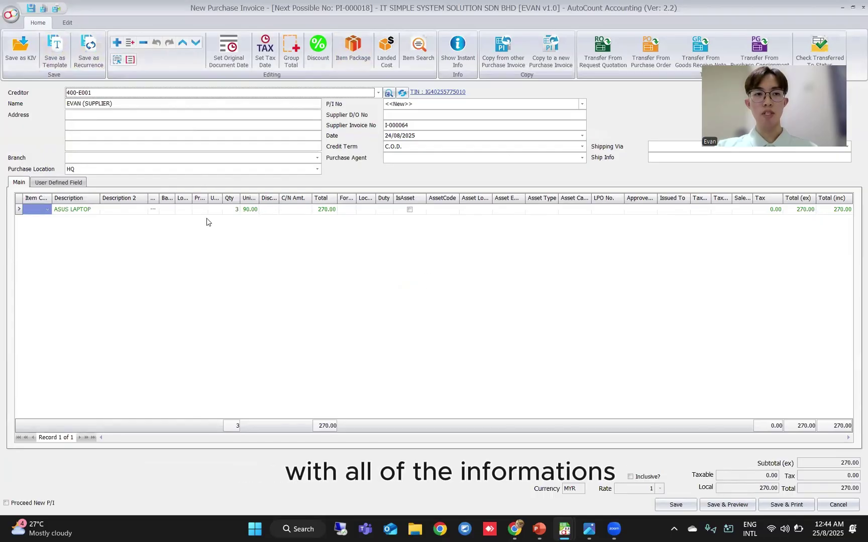
{"action": "left_click", "coordinate": [234, 210]}
{"action": "key", "text": "Tab"}
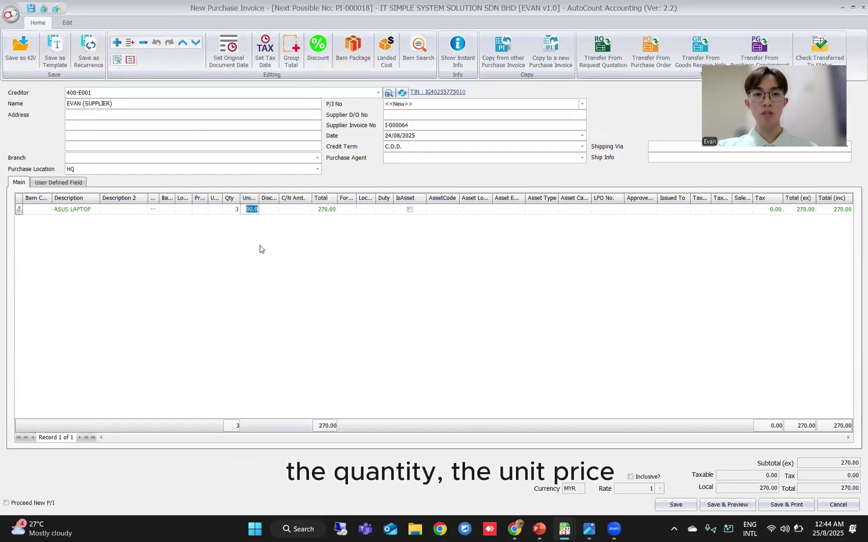
{"action": "left_click", "coordinate": [678, 507]}
{"action": "left_click", "coordinate": [404, 278]}
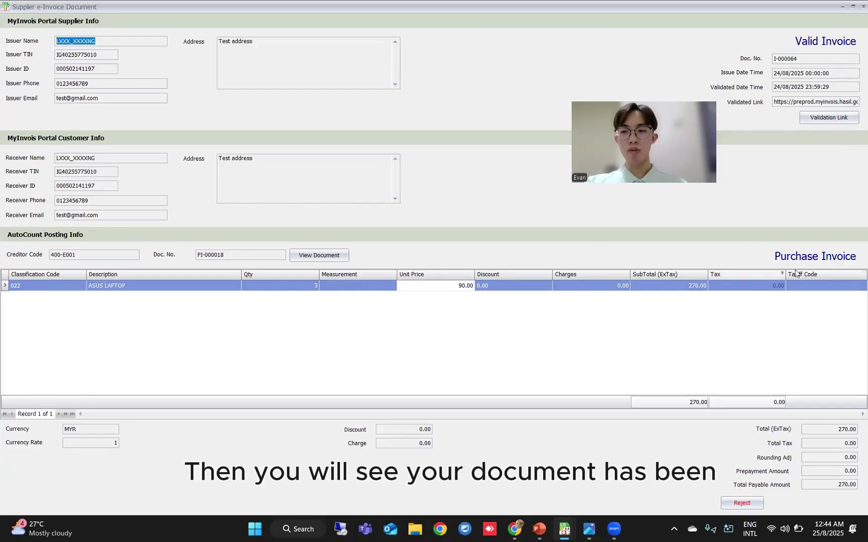
- View the posted purchase invoice PI-000018, then close it and the e-Invoice document
{"action": "left_click", "coordinate": [332, 257]}
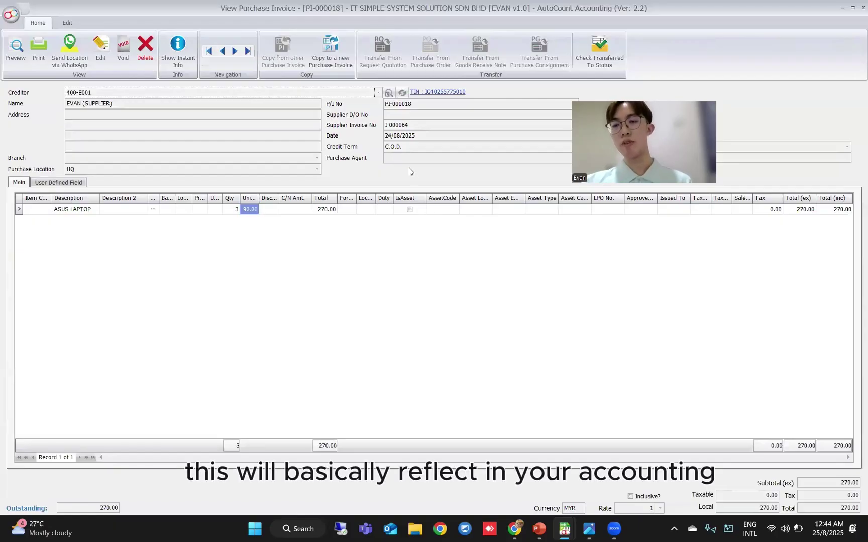
{"action": "key", "text": "Escape"}
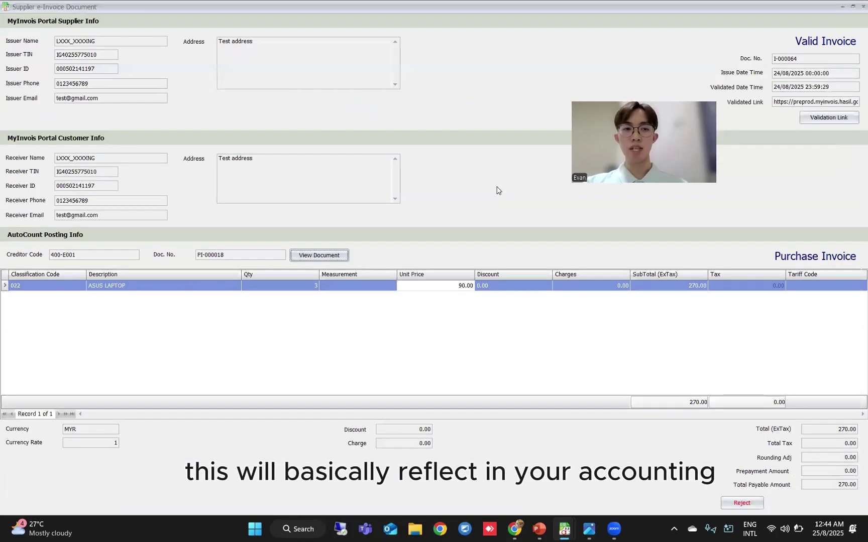
{"action": "key", "text": "Escape"}
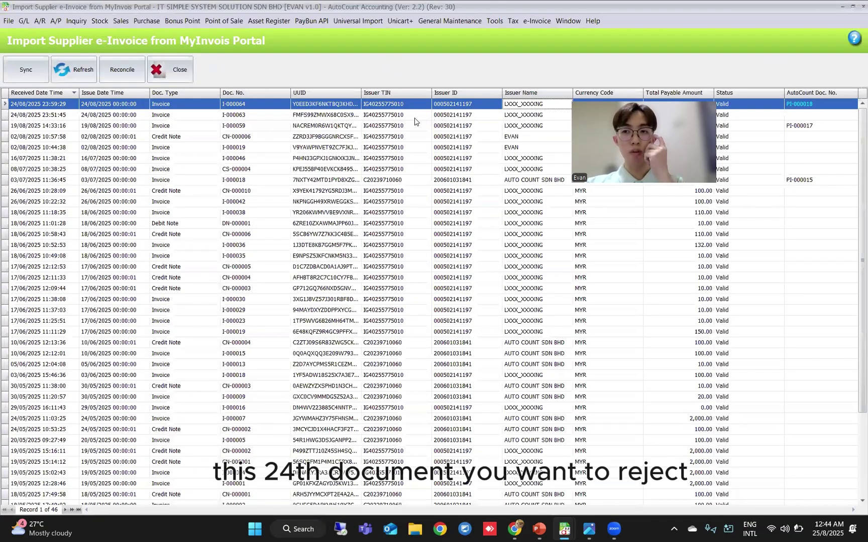
- Open the already rejected e-Invoice I-000063, then close it
{"action": "left_click", "coordinate": [415, 118]}
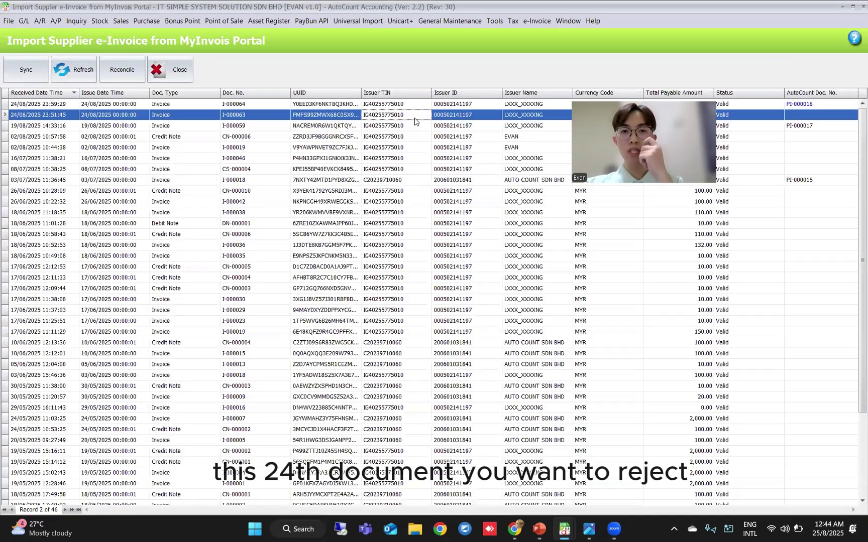
{"action": "double_click", "coordinate": [415, 118]}
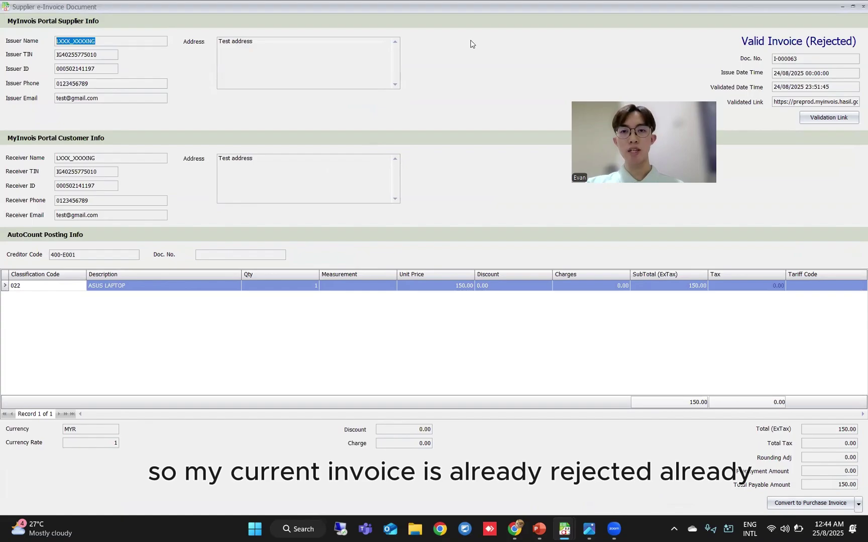
{"action": "key", "text": "super+Down"}
{"action": "left_click", "coordinate": [574, 49]}
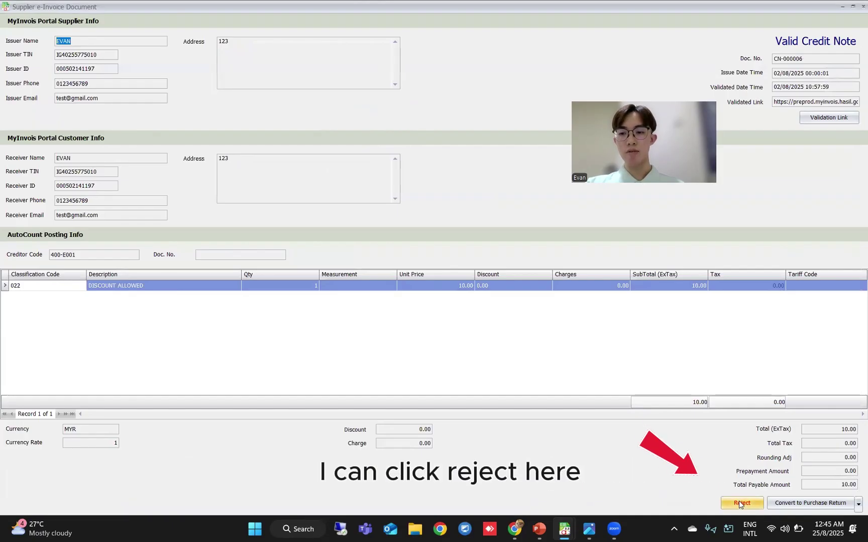
- Attempt to reject credit note CN-000006 with reason 'Wrong Item', dismissing the time-limit error
{"action": "left_click", "coordinate": [740, 502]}
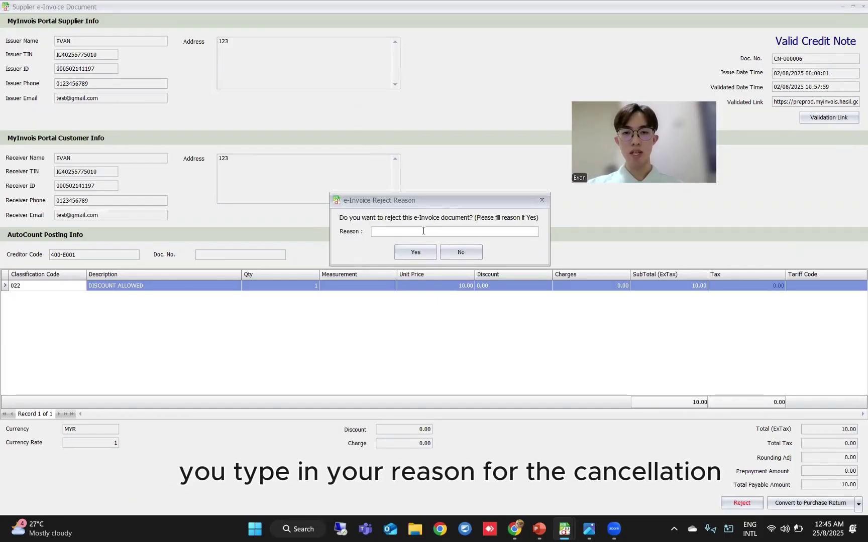
{"action": "type", "text": "Wr"}
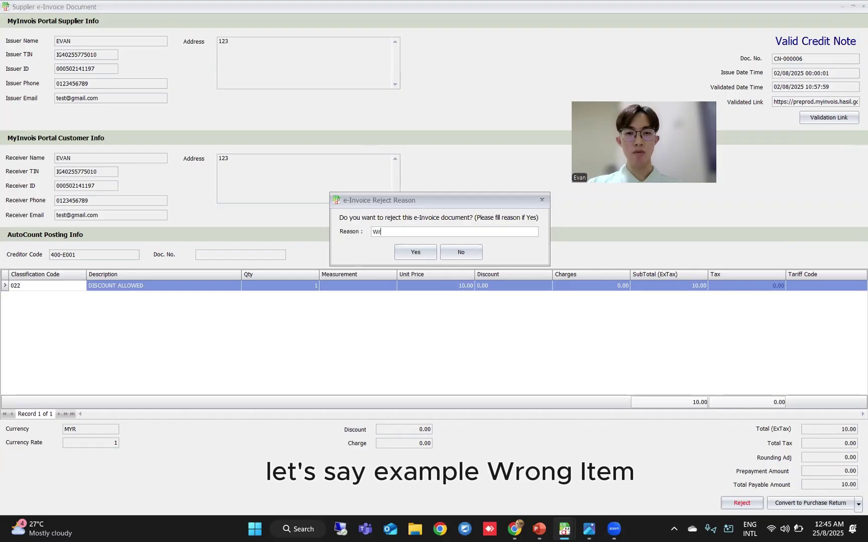
{"action": "type", "text": "ong Ite"}
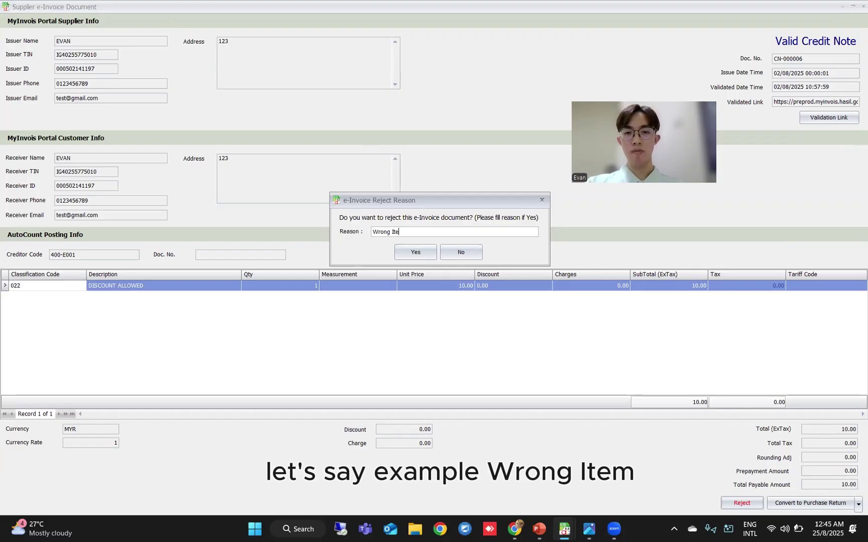
{"action": "type", "text": "m"}
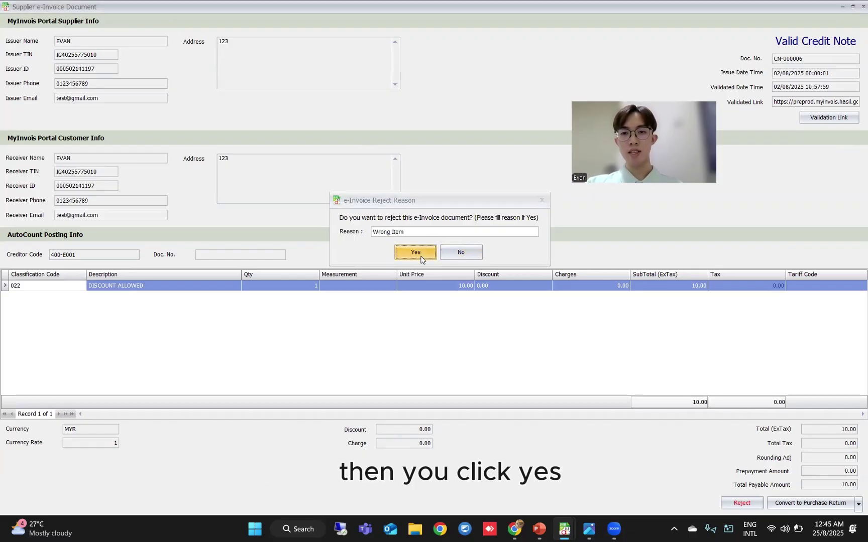
{"action": "left_click", "coordinate": [420, 254]}
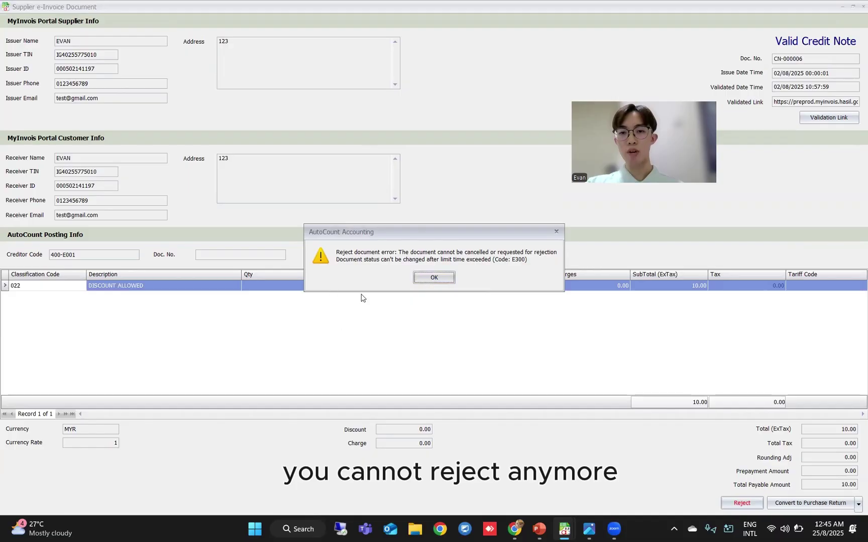
{"action": "left_click", "coordinate": [441, 278]}
{"action": "left_click", "coordinate": [862, 6]}
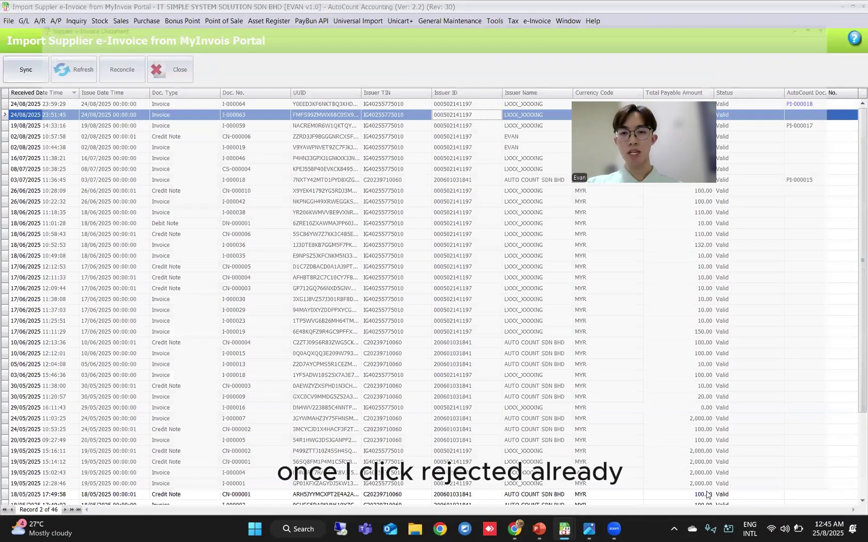
- Reopen rejected invoice I-000063 and switch to the web browser
{"action": "double_click", "coordinate": [728, 115]}
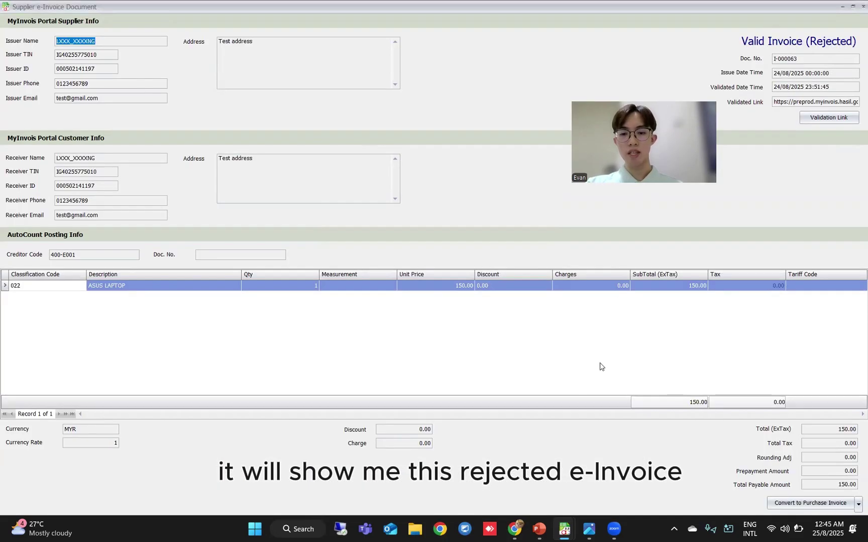
{"action": "mouse_move", "coordinate": [521, 531]}
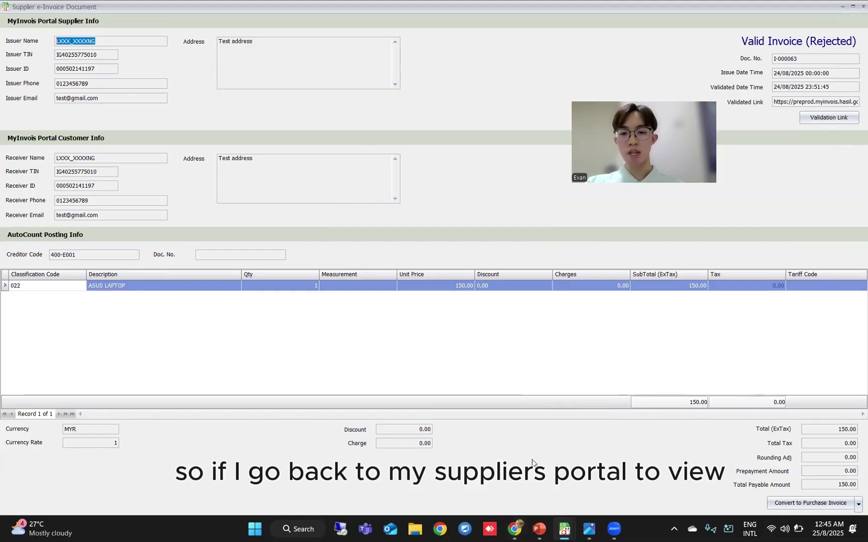
{"action": "left_click", "coordinate": [515, 529]}
- Reload the portal Documents list and check invoice I-000063's rejection reason reads 'Wrong Item'
{"action": "left_click", "coordinate": [352, 11]}
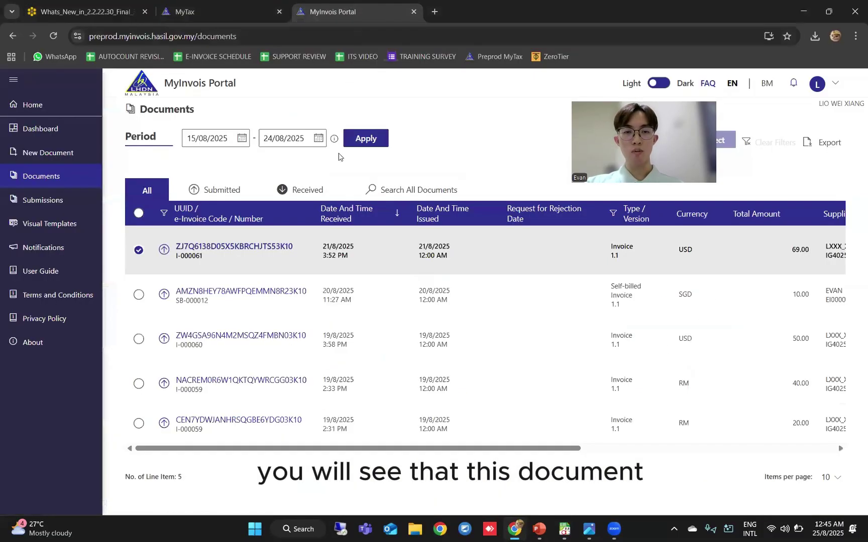
{"action": "left_click", "coordinate": [54, 36]}
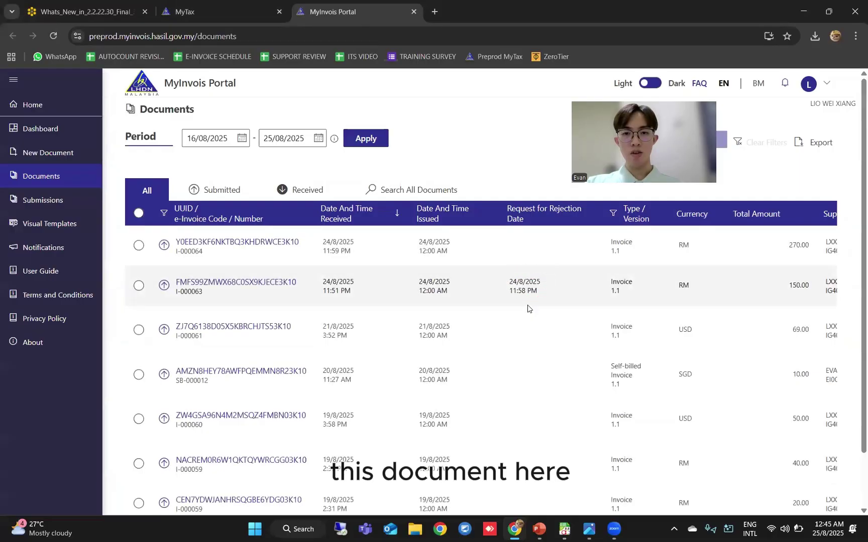
{"action": "left_click", "coordinate": [422, 298]}
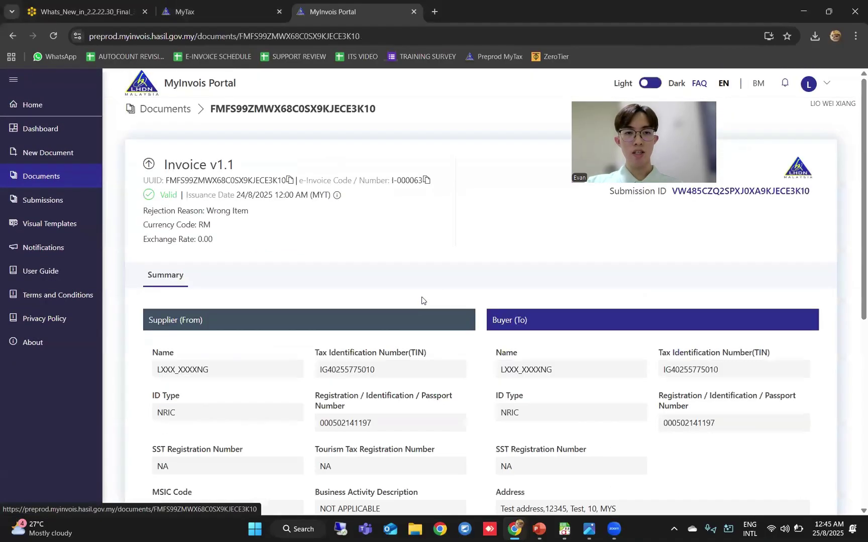
{"action": "left_click_drag", "start_coordinate": [249, 211], "coordinate": [216, 213]}
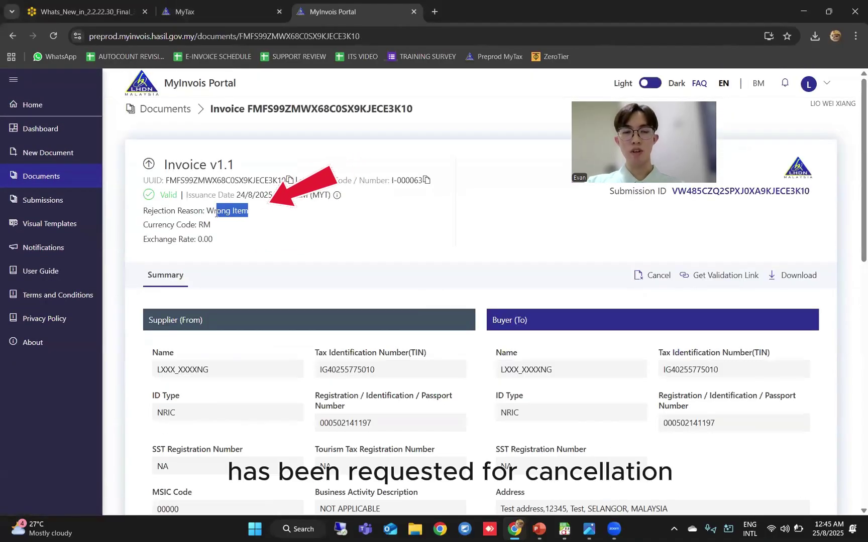
{"action": "left_click", "coordinate": [265, 217]}
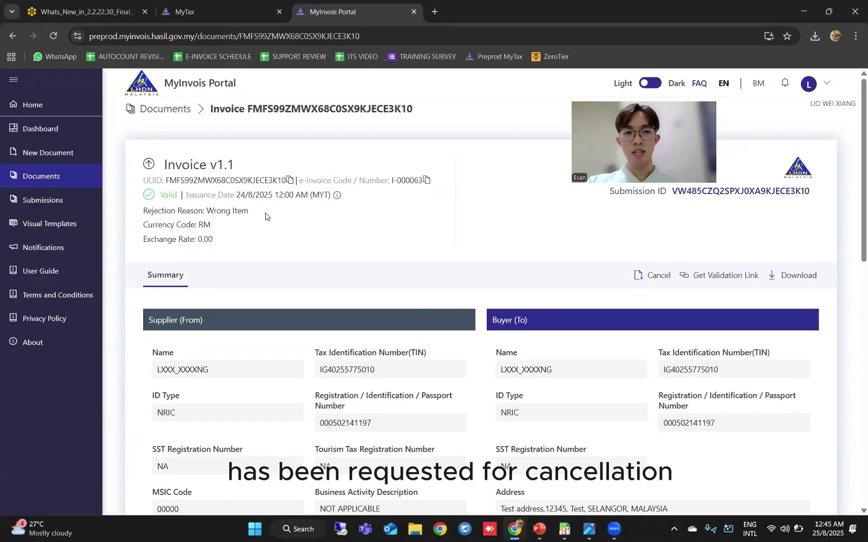
{"action": "left_click_drag", "start_coordinate": [250, 211], "coordinate": [204, 213]}
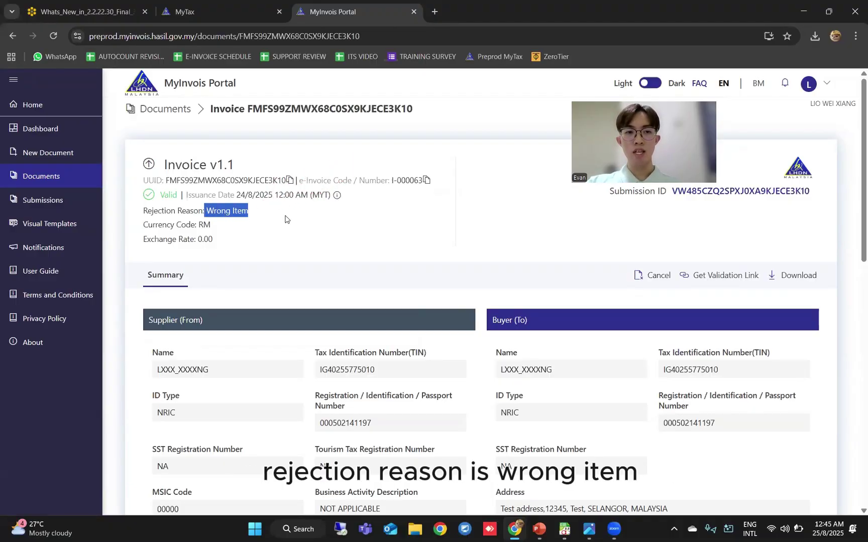
{"action": "left_click", "coordinate": [335, 223]}
{"action": "scroll", "coordinate": [335, 223], "scroll_direction": "down", "scroll_amount": 10}
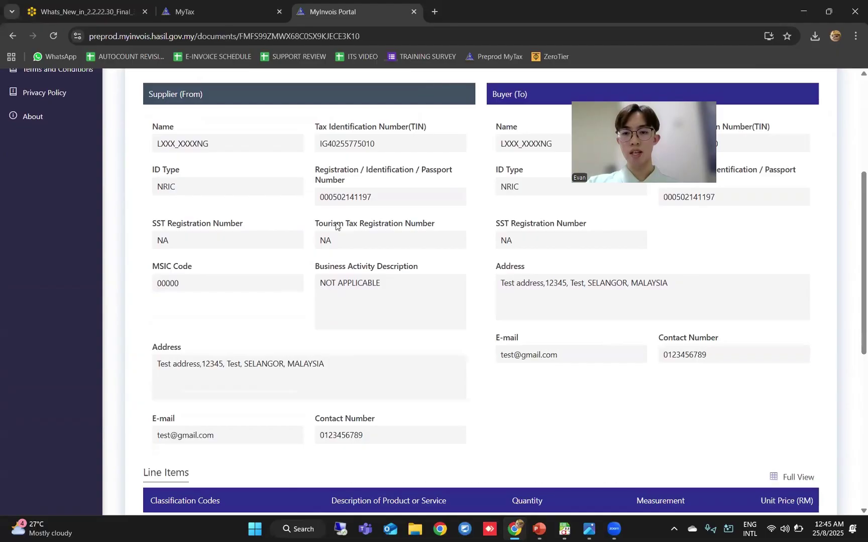
{"action": "scroll", "coordinate": [472, 248], "scroll_direction": "up", "scroll_amount": 9}
{"action": "scroll", "coordinate": [482, 241], "scroll_direction": "up", "scroll_amount": 2}
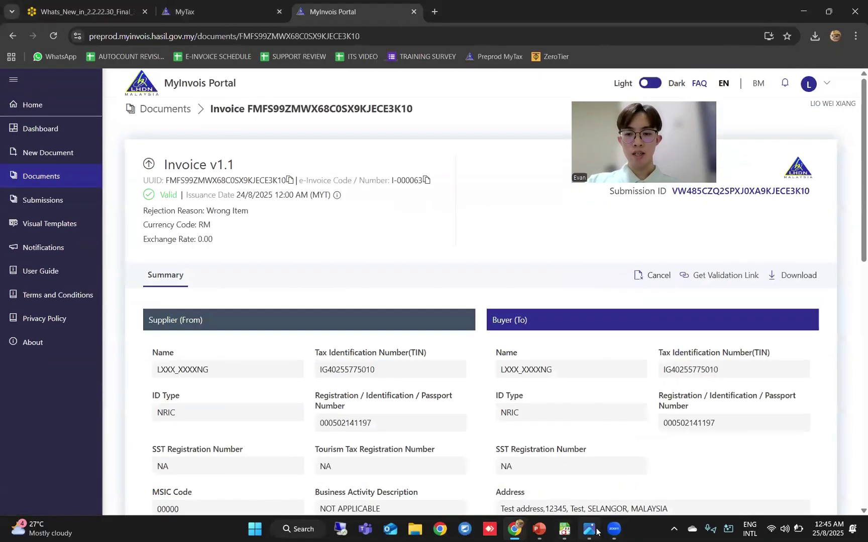
{"action": "left_click", "coordinate": [564, 528]}
- Return to AutoCount and close the I-000063 Supplier e-Invoice Document window
{"action": "left_click", "coordinate": [689, 486]}
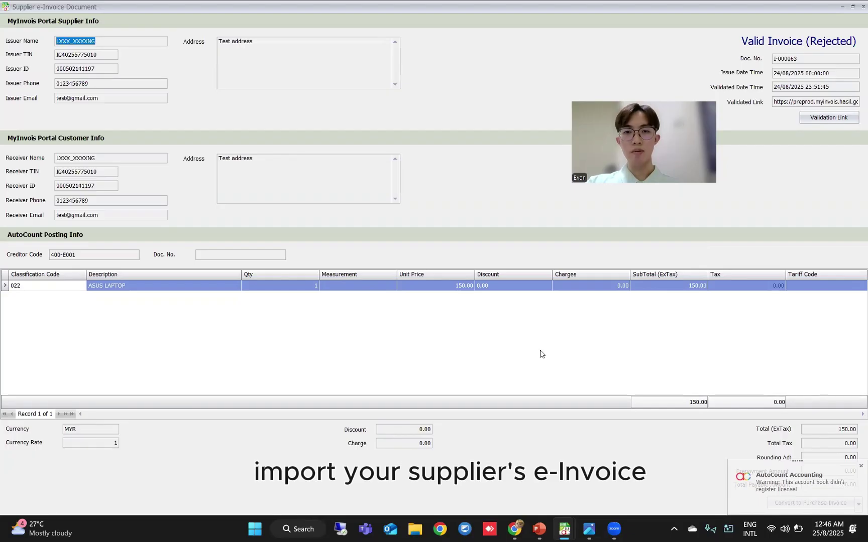
{"action": "key", "text": "Escape"}
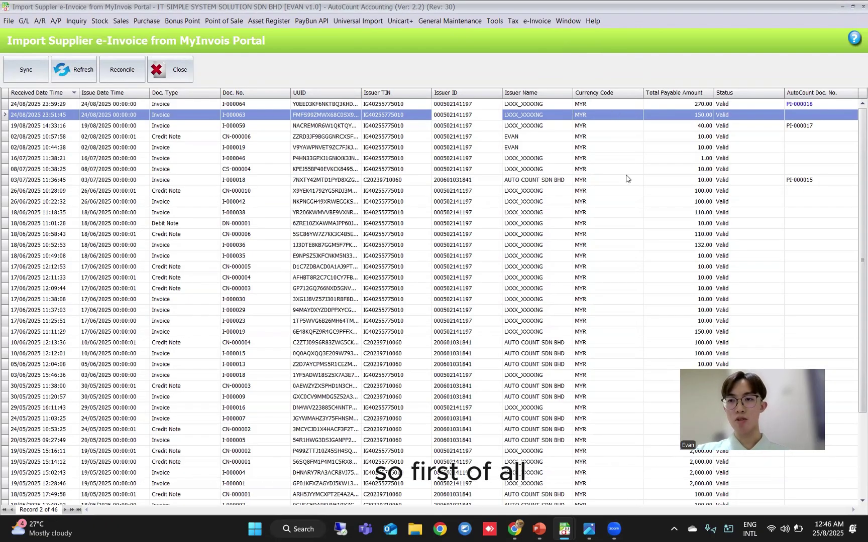
{"action": "left_click", "coordinate": [659, 139]}
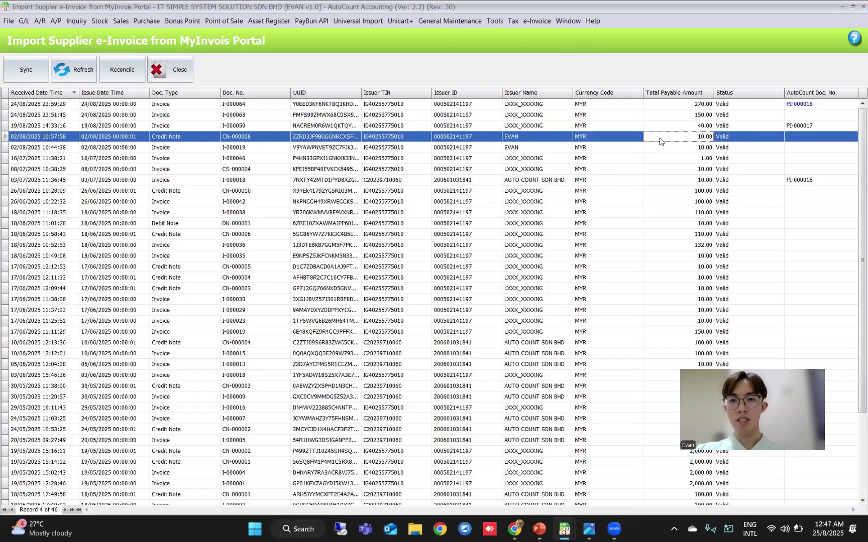
{"action": "left_click", "coordinate": [656, 148]}
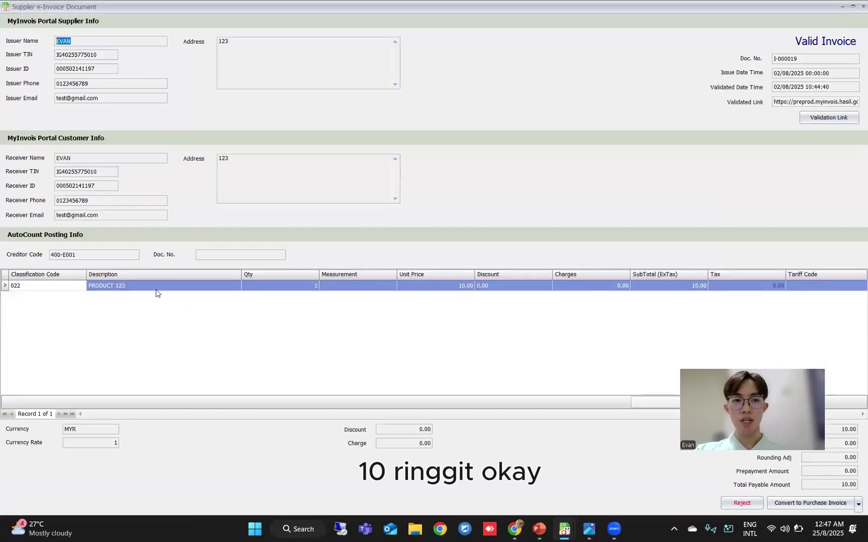
{"action": "left_click", "coordinate": [155, 290]}
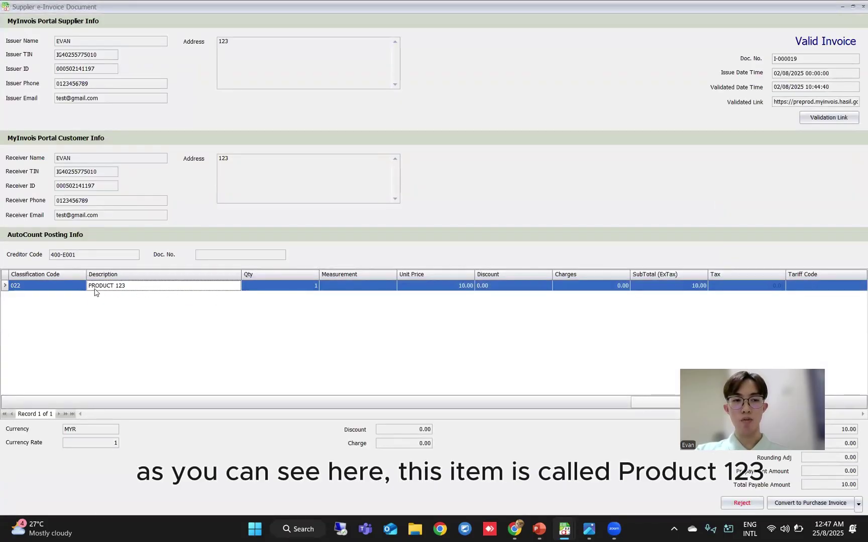
{"action": "left_click", "coordinate": [805, 504]}
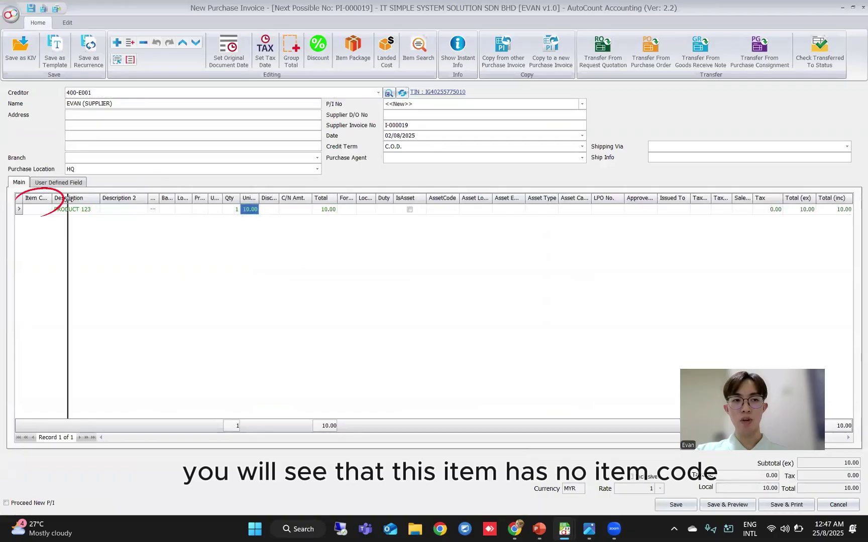
{"action": "left_click", "coordinate": [109, 211]}
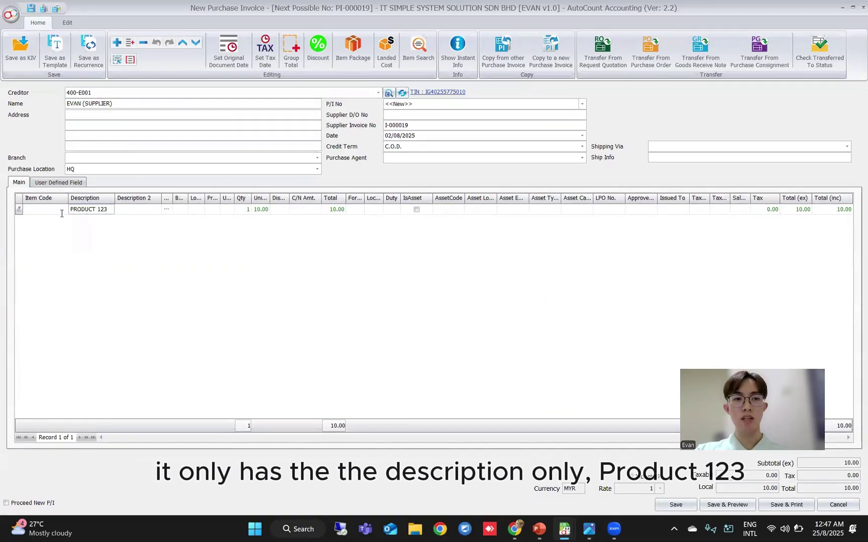
{"action": "triple_click", "coordinate": [110, 211]}
{"action": "key", "text": "Escape"}
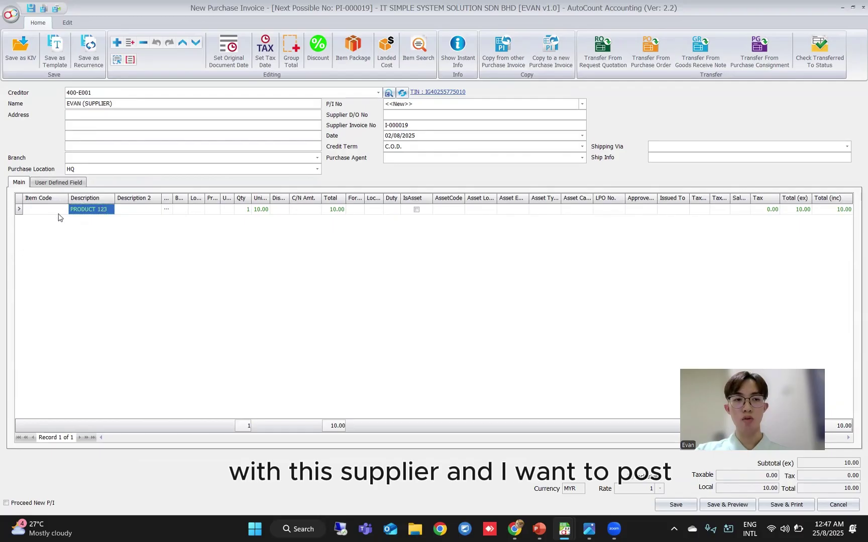
{"action": "key", "text": "Escape"}
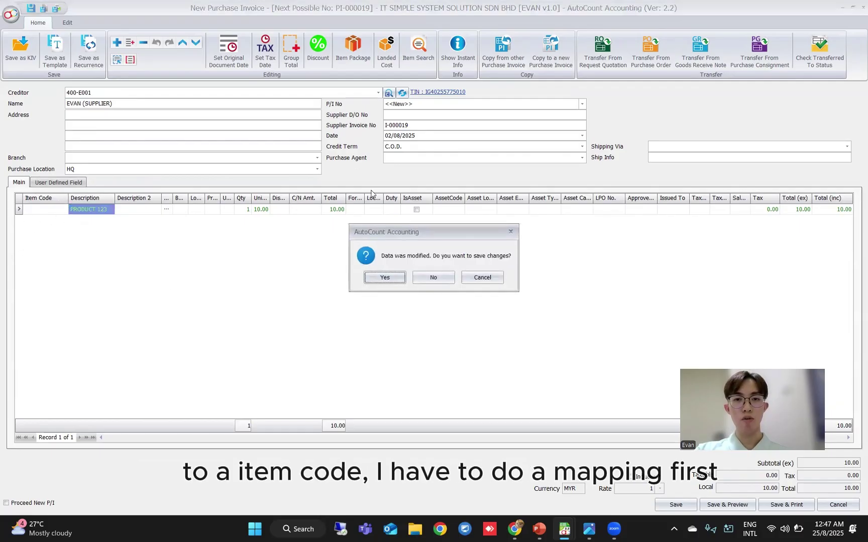
{"action": "left_click", "coordinate": [434, 277]}
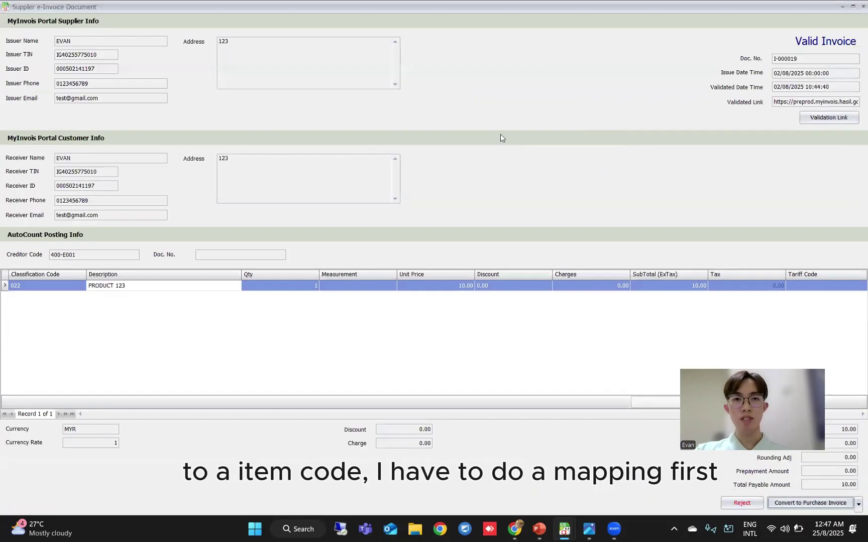
{"action": "key", "text": "Escape"}
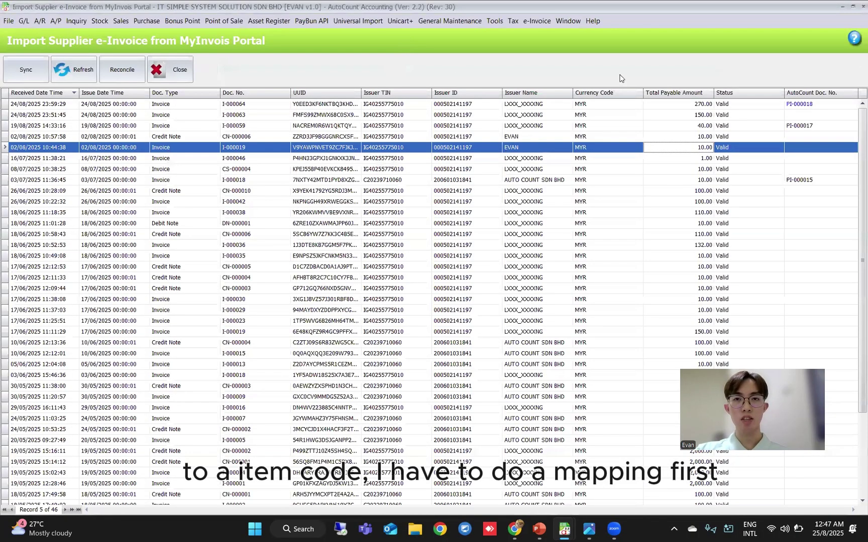
- Add a supplier item mapping row for creditor 400-E001 with item code ITEM001 ASUS LAPTOP
{"action": "left_click", "coordinate": [537, 22]}
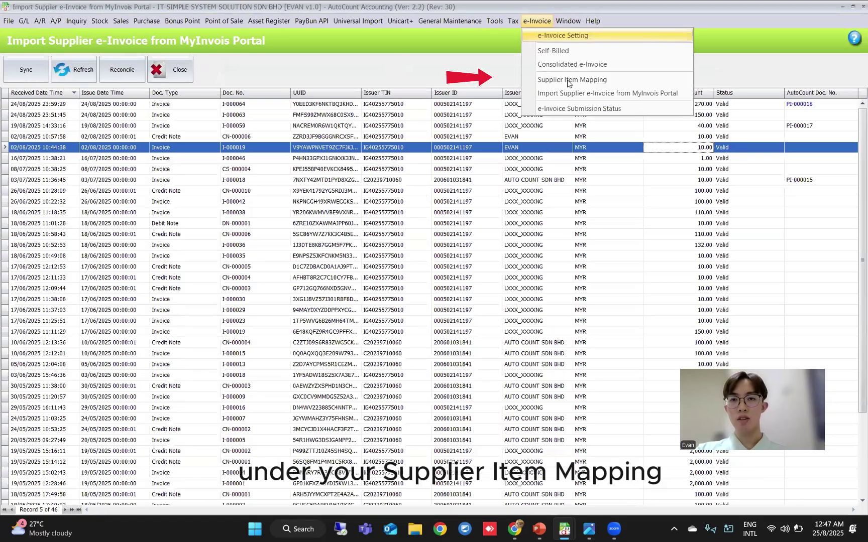
{"action": "left_click", "coordinate": [569, 82]}
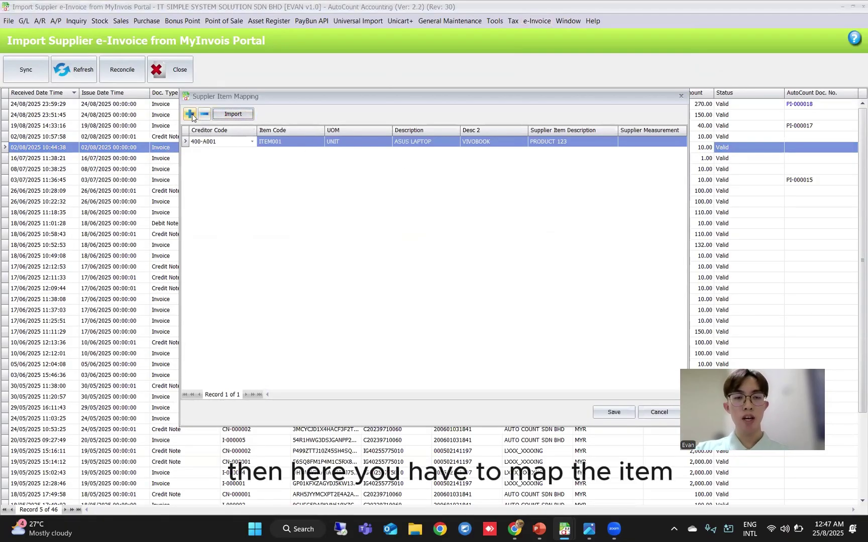
{"action": "left_click", "coordinate": [190, 115]}
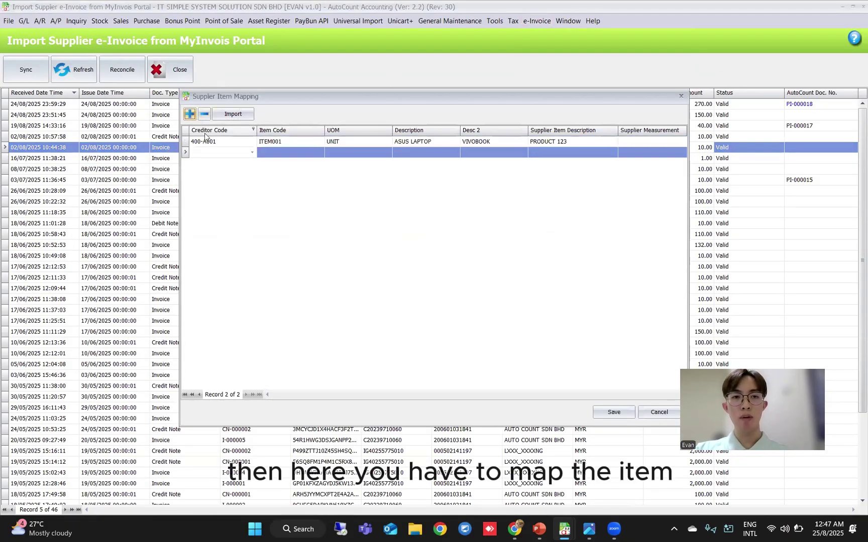
{"action": "left_click", "coordinate": [252, 153]}
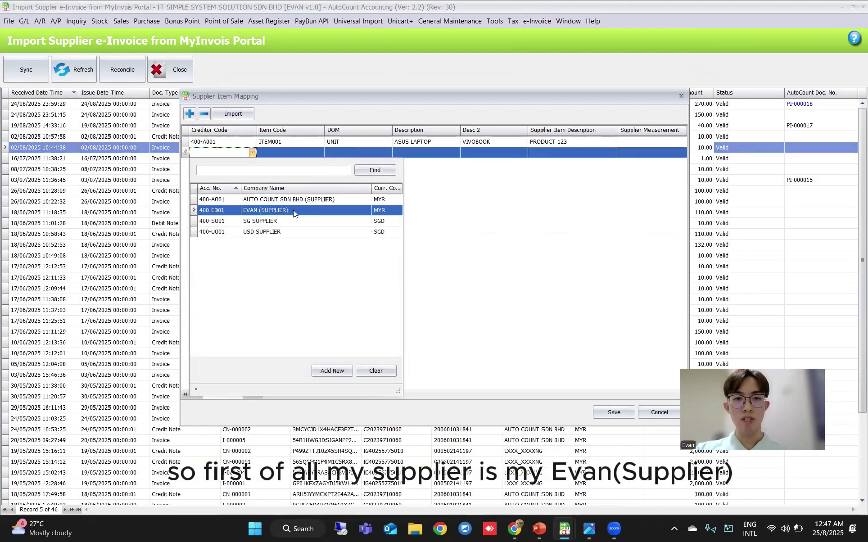
{"action": "left_click", "coordinate": [295, 213]}
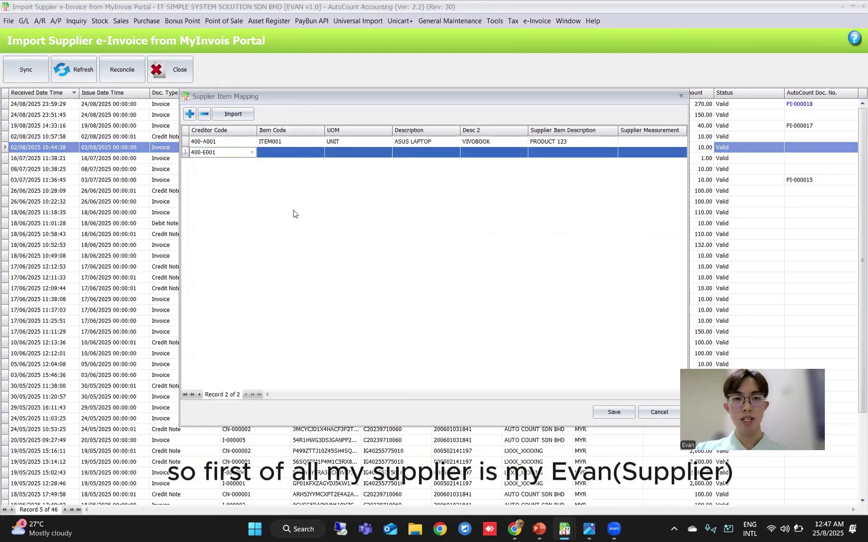
{"action": "left_click", "coordinate": [320, 158]}
{"action": "left_click", "coordinate": [320, 157]}
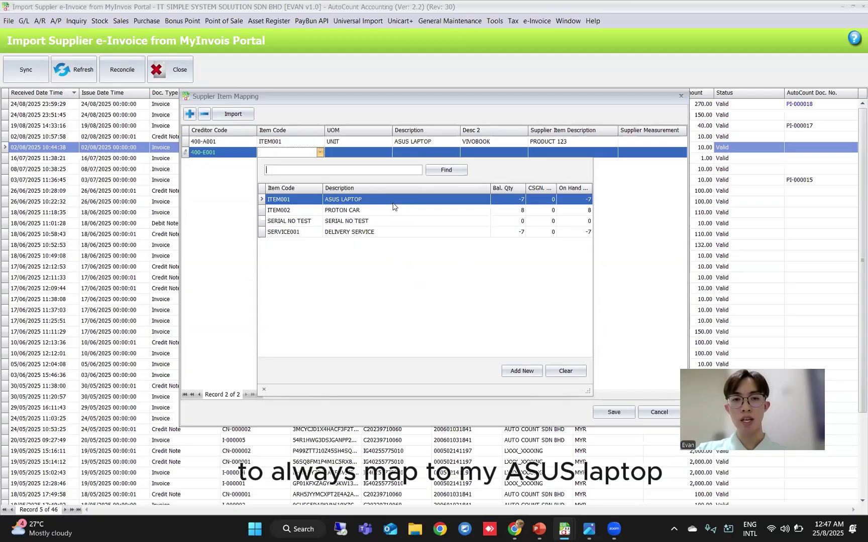
{"action": "left_click", "coordinate": [393, 204]}
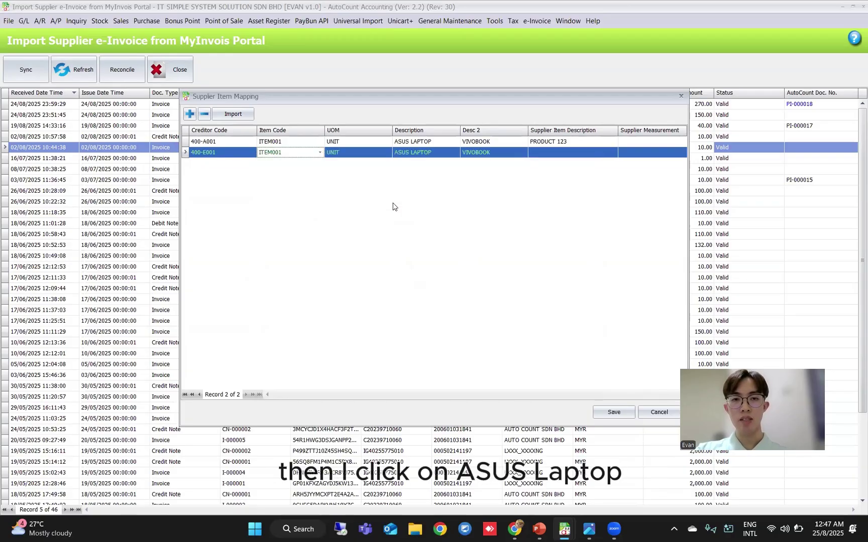
- Copy 'PRODUCT 123' into the row's Supplier Item Description and save the mapping
{"action": "left_click", "coordinate": [564, 153]}
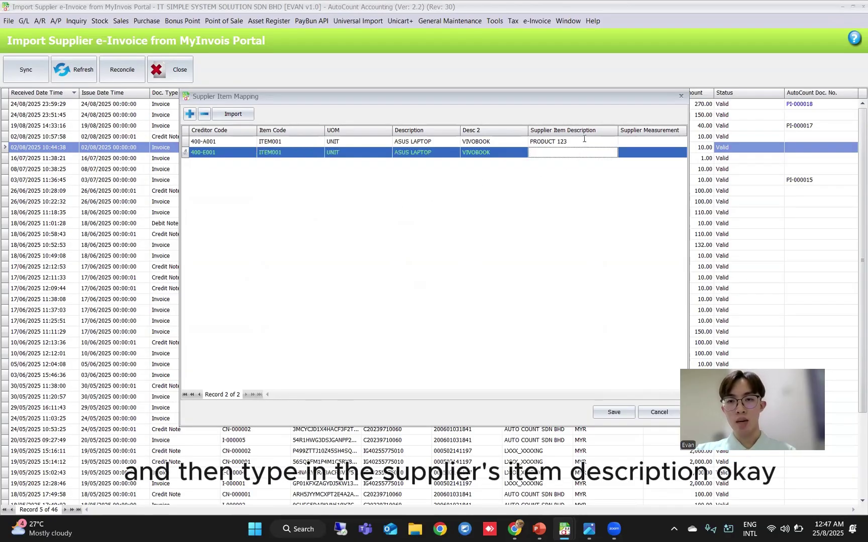
{"action": "left_click", "coordinate": [584, 141]}
{"action": "left_click_drag", "start_coordinate": [584, 141], "coordinate": [447, 139]}
{"action": "key", "text": "ctrl+c"}
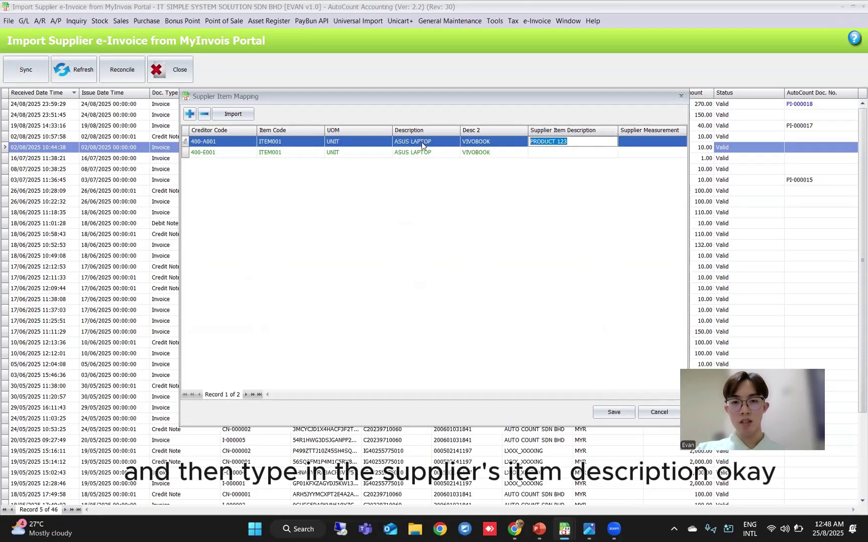
{"action": "left_click", "coordinate": [557, 152]}
{"action": "key", "text": "ctrl+v"}
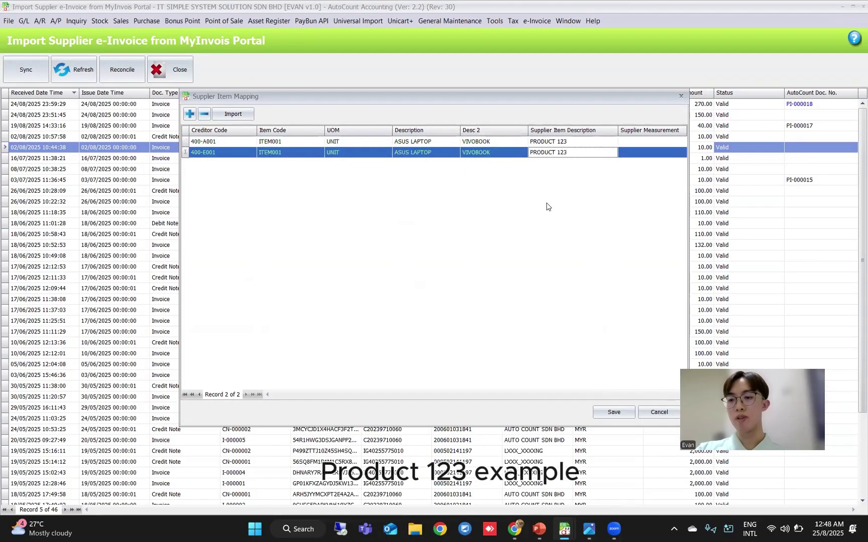
{"action": "key", "text": "Return"}
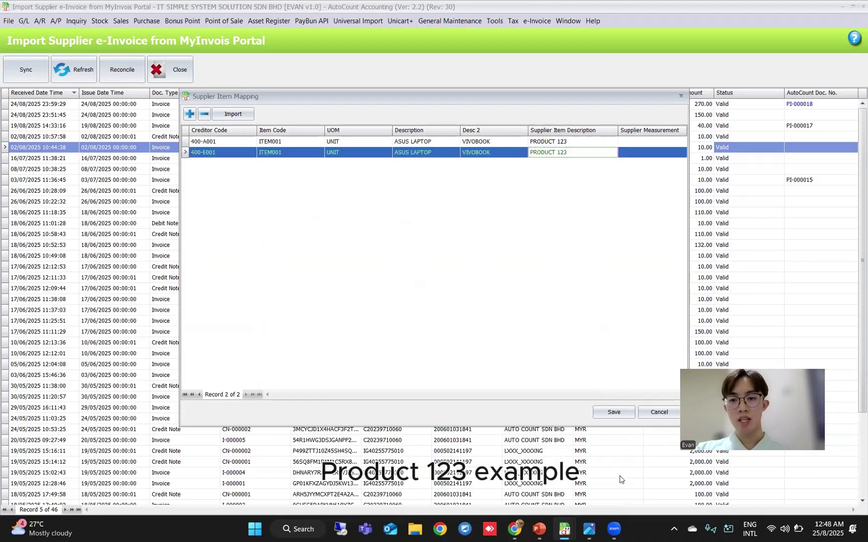
{"action": "left_click", "coordinate": [624, 417]}
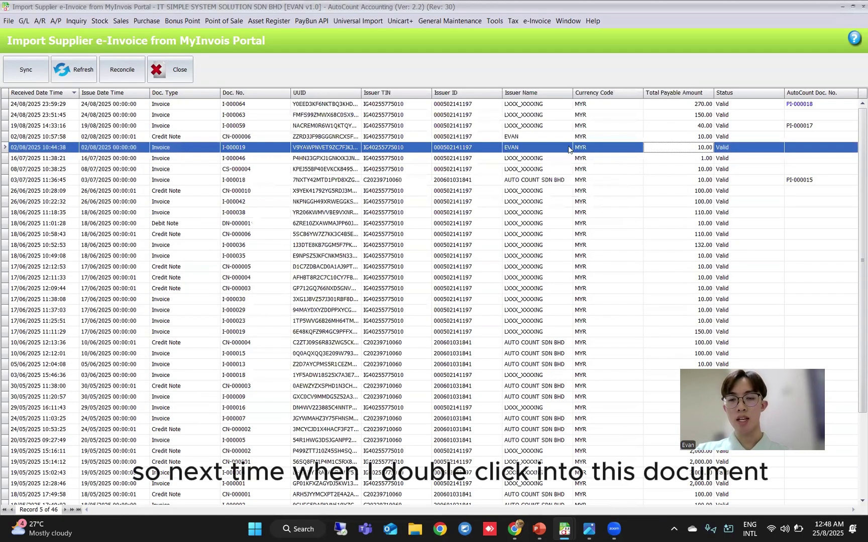
- Convert e-invoice I-000019 with its ITEM001 line and save, accepting the supplier invoice number prompt
{"action": "double_click", "coordinate": [569, 148]}
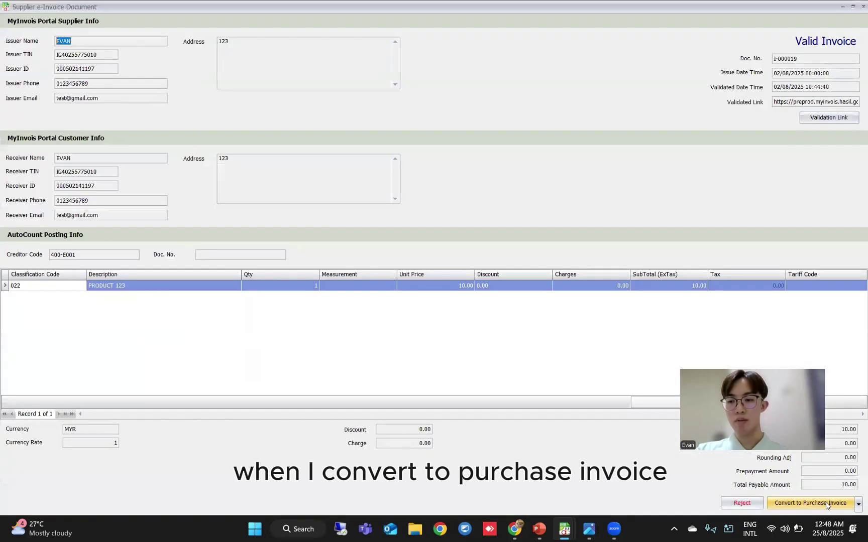
{"action": "left_click", "coordinate": [826, 502]}
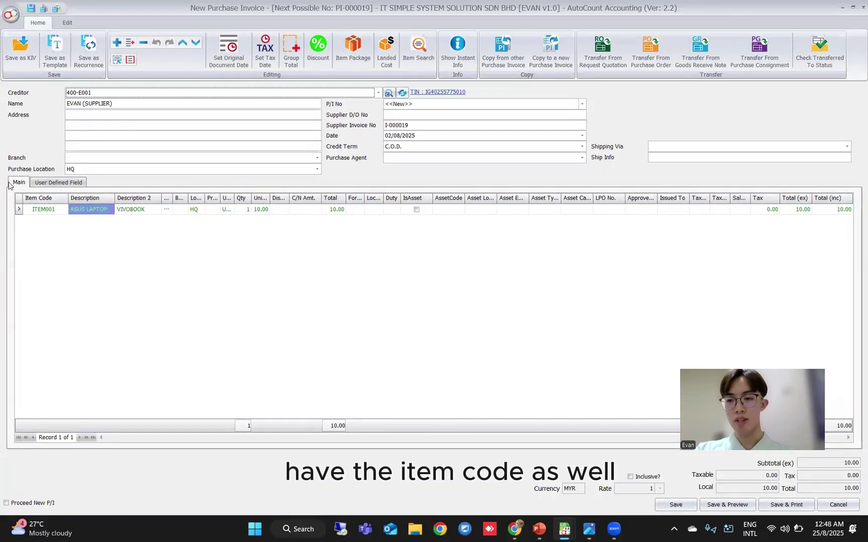
{"action": "left_click", "coordinate": [29, 210]}
{"action": "left_click", "coordinate": [676, 505]}
{"action": "left_click", "coordinate": [405, 278]}
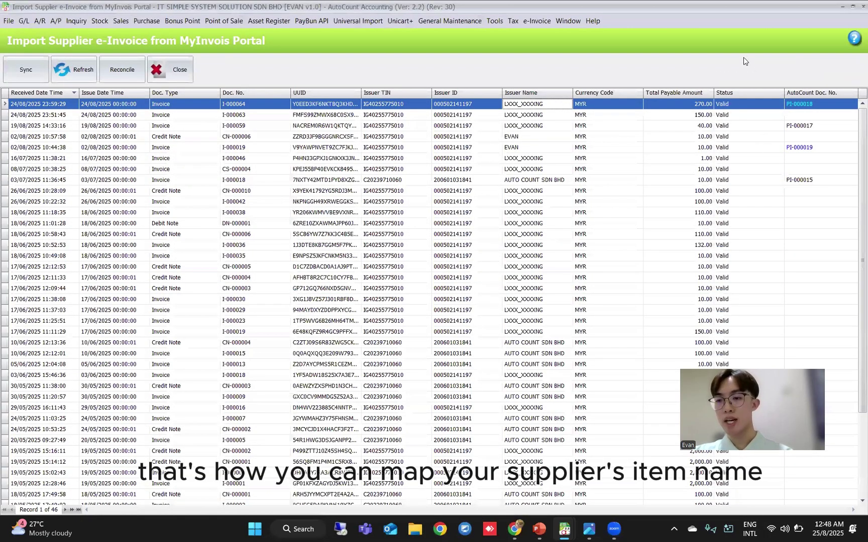
{"action": "key", "text": "Down"}
{"action": "key", "text": "Down"}
{"action": "key", "text": "Down"}
{"action": "key", "text": "Down"}
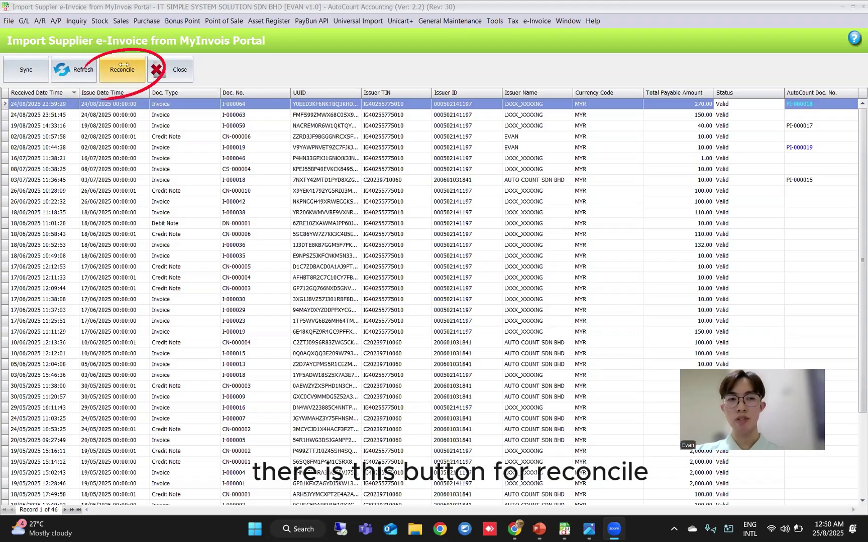
- Open Reconcile and list supplier e-invoices dated 01/01/2025 to 25/08/2025
{"action": "left_click", "coordinate": [123, 67]}
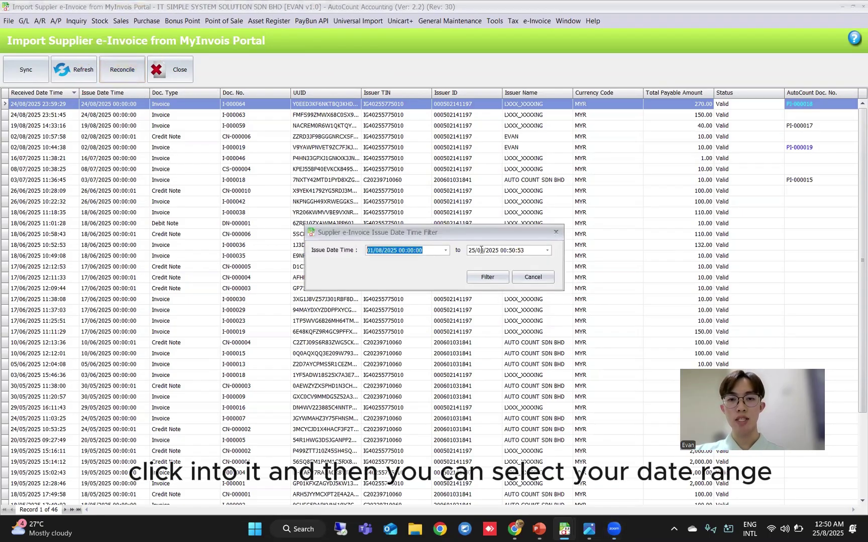
{"action": "left_click", "coordinate": [488, 277]}
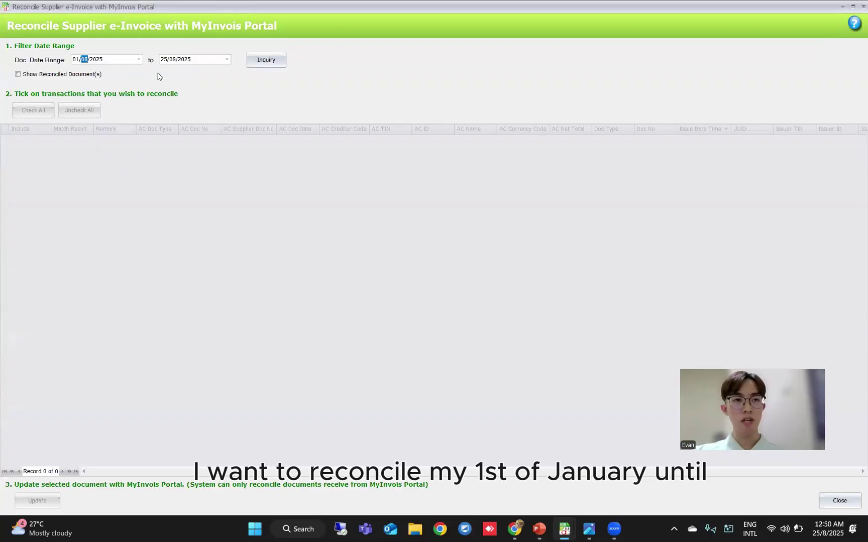
{"action": "type", "text": "01"}
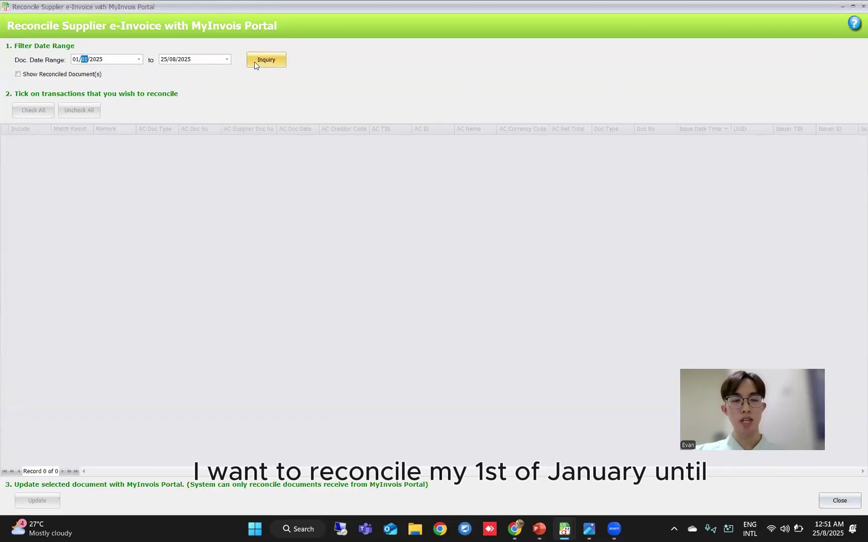
{"action": "left_click", "coordinate": [271, 60]}
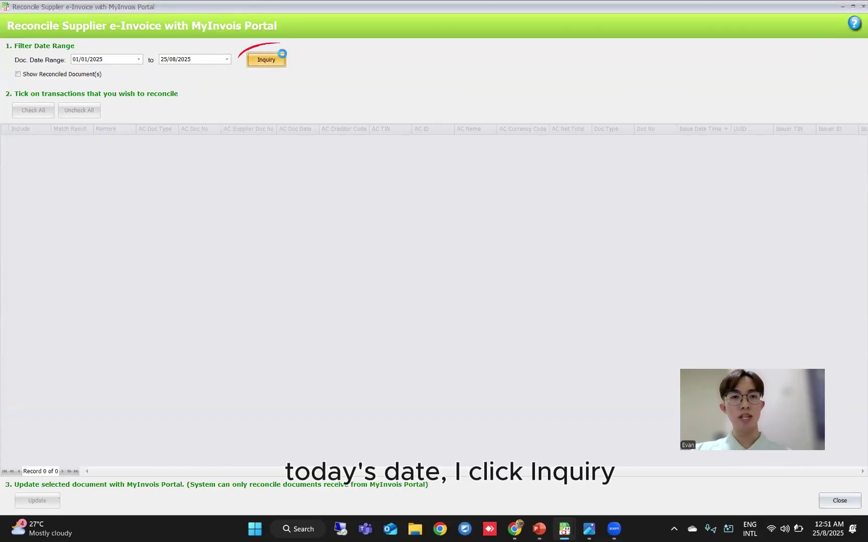
- Re-list including reconciled documents and inspect I-000064's match to PI-000018 and unmatched CN-000006
{"action": "left_click", "coordinate": [35, 75]}
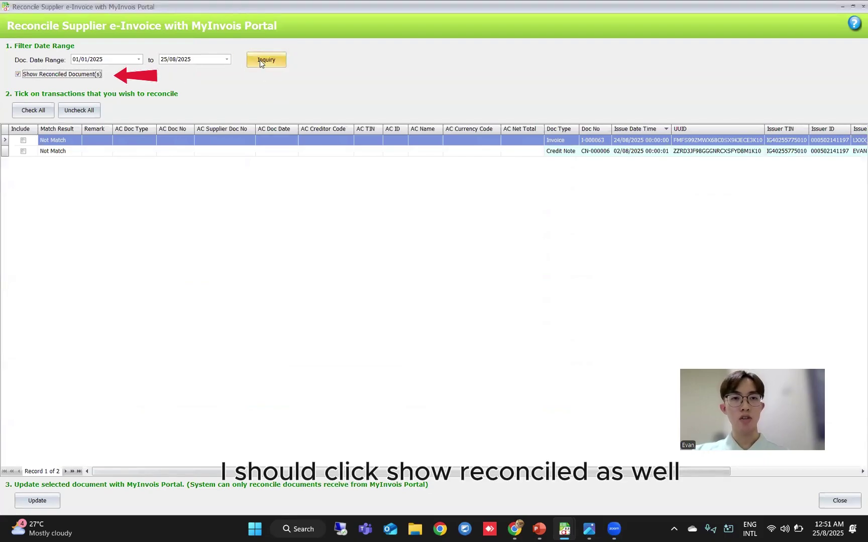
{"action": "left_click", "coordinate": [259, 60]}
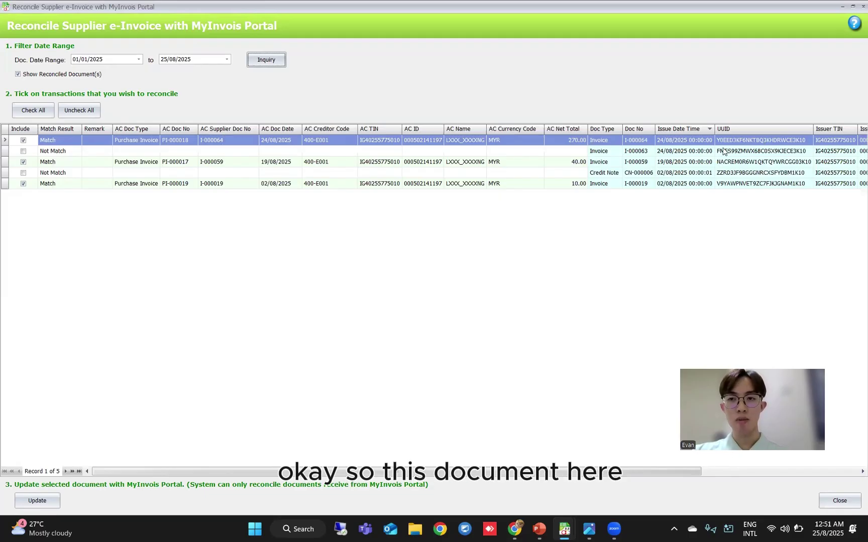
{"action": "left_click", "coordinate": [656, 140]}
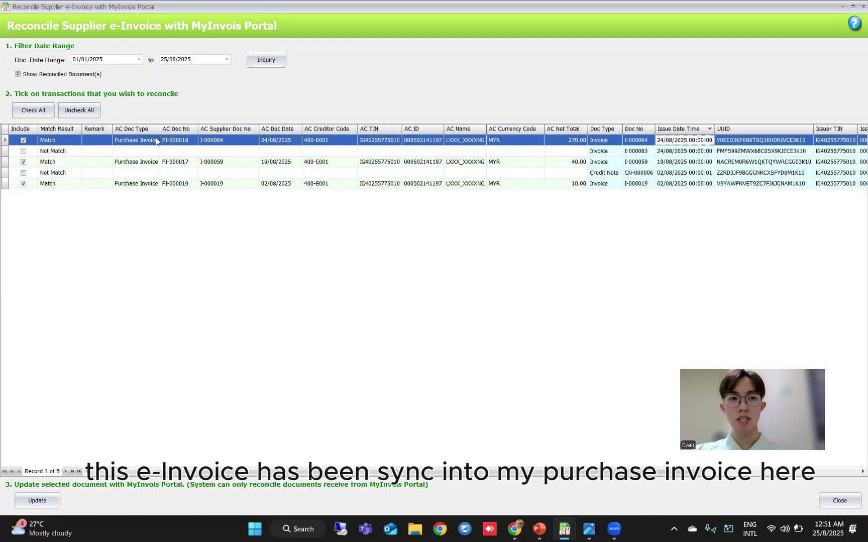
{"action": "left_click", "coordinate": [175, 140]}
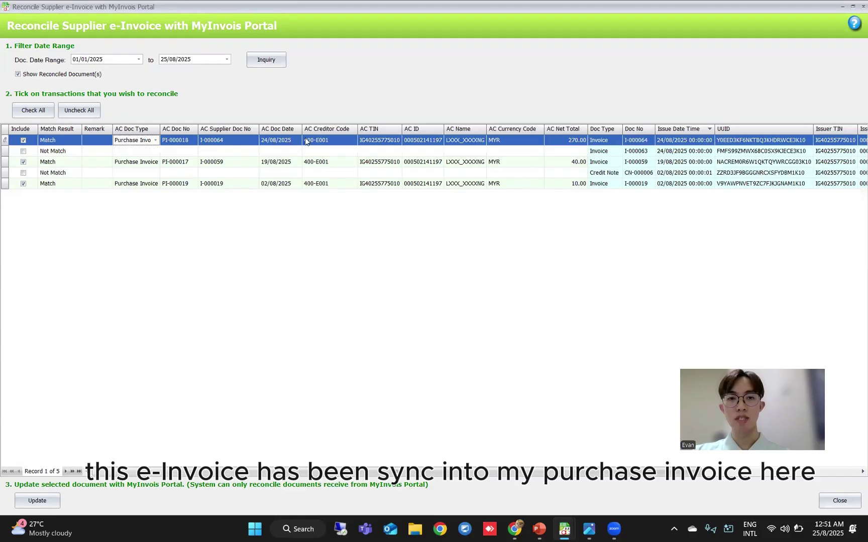
{"action": "left_click", "coordinate": [311, 172]}
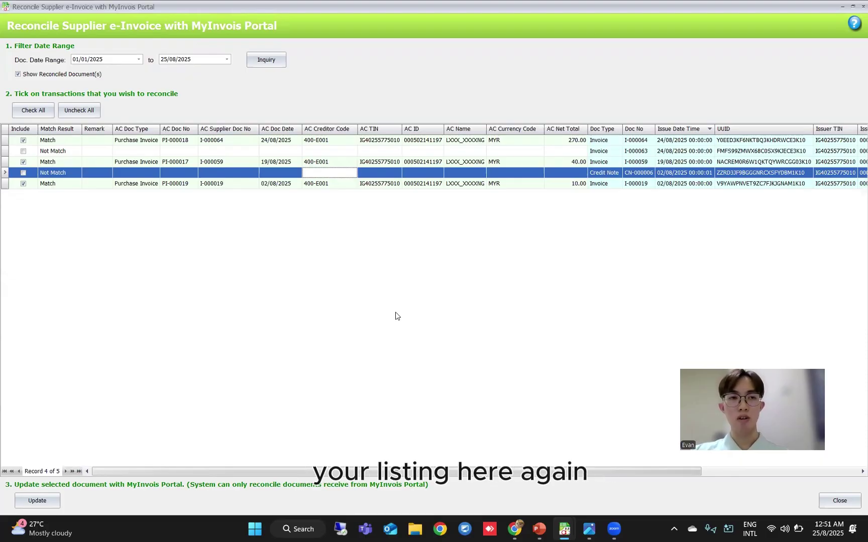
- Tick all listed supplier e-invoices and update them with the MyInvois Portal, confirming the prompt
{"action": "left_click", "coordinate": [47, 111]}
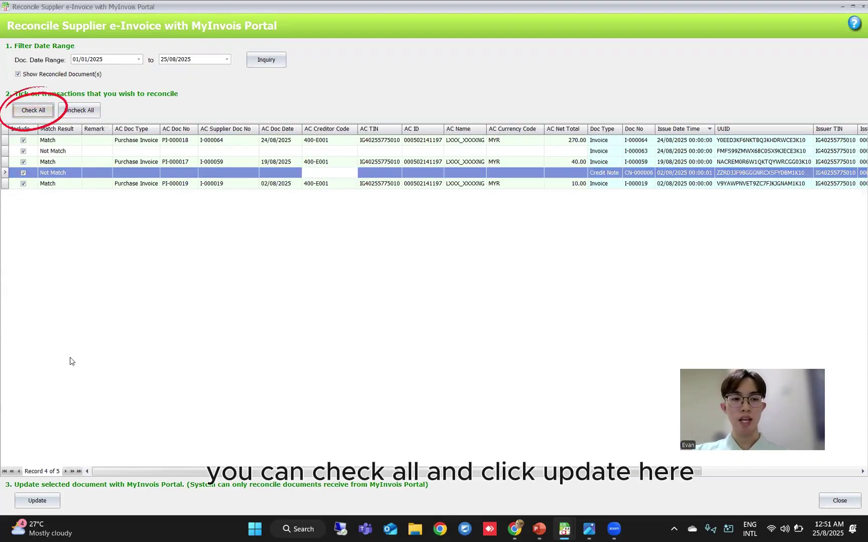
{"action": "left_click", "coordinate": [49, 499]}
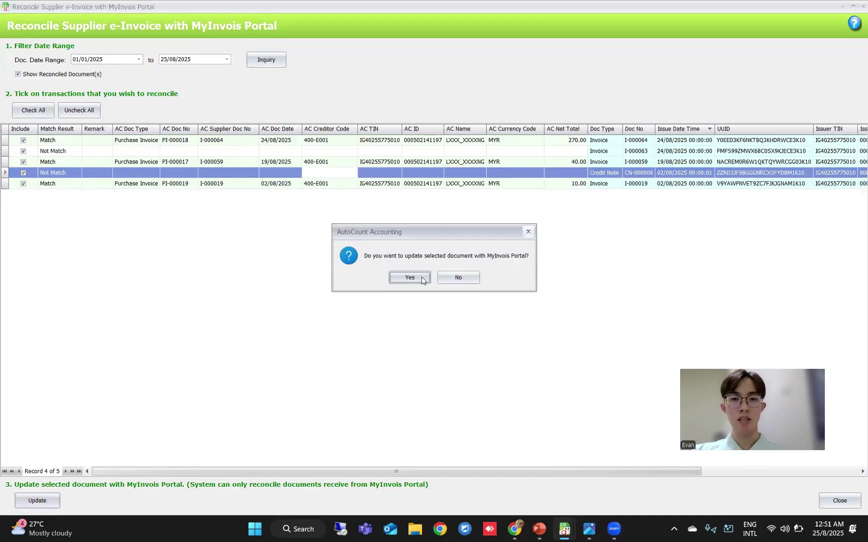
{"action": "left_click", "coordinate": [410, 277]}
{"action": "left_click", "coordinate": [426, 278]}
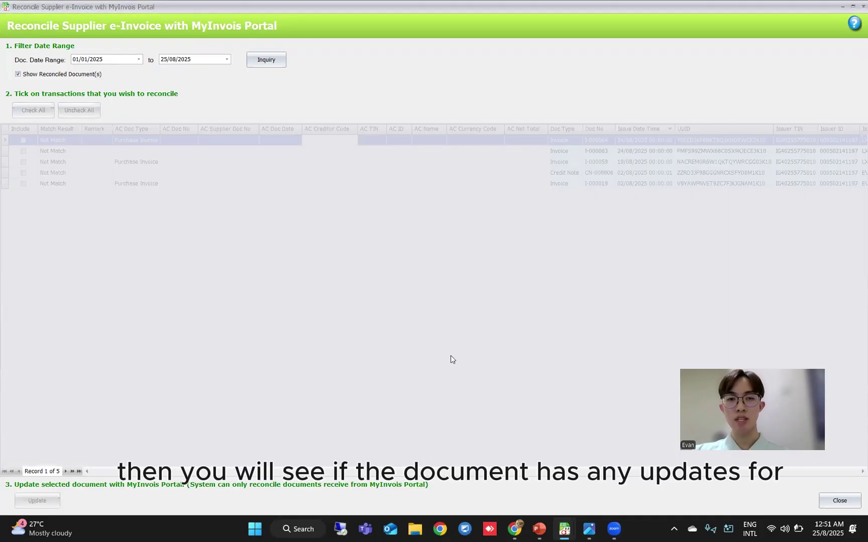
- Reload the reconciliation list, then close it and return to the main dashboard
{"action": "left_click", "coordinate": [262, 63]}
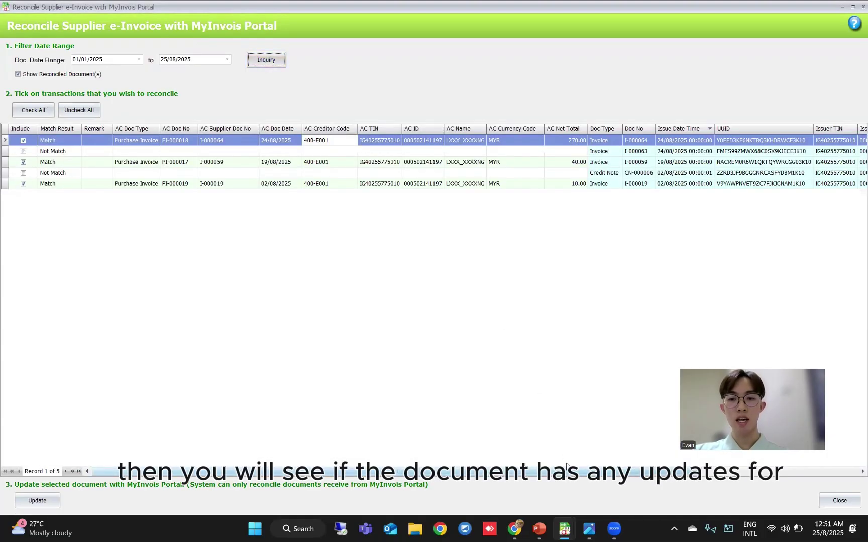
{"action": "left_click", "coordinate": [855, 477]}
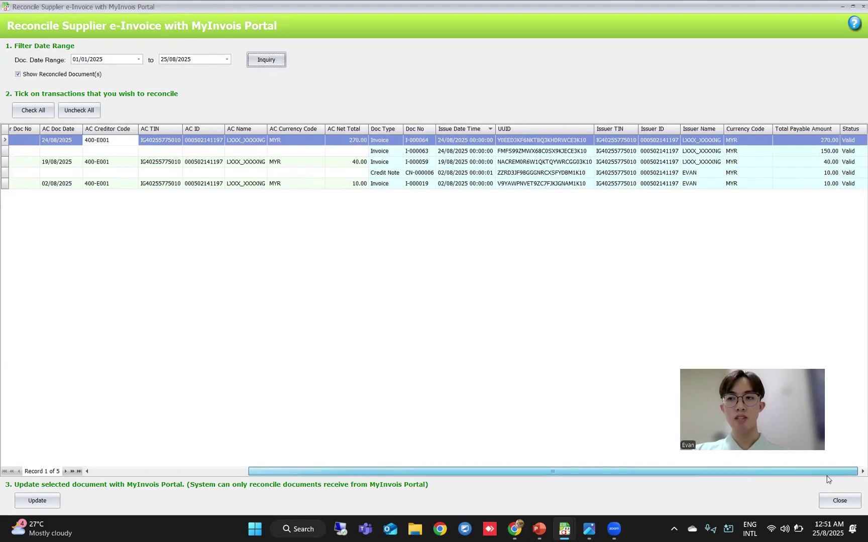
{"action": "left_click_drag", "start_coordinate": [736, 475], "coordinate": [799, 459]}
{"action": "left_click", "coordinate": [803, 161]}
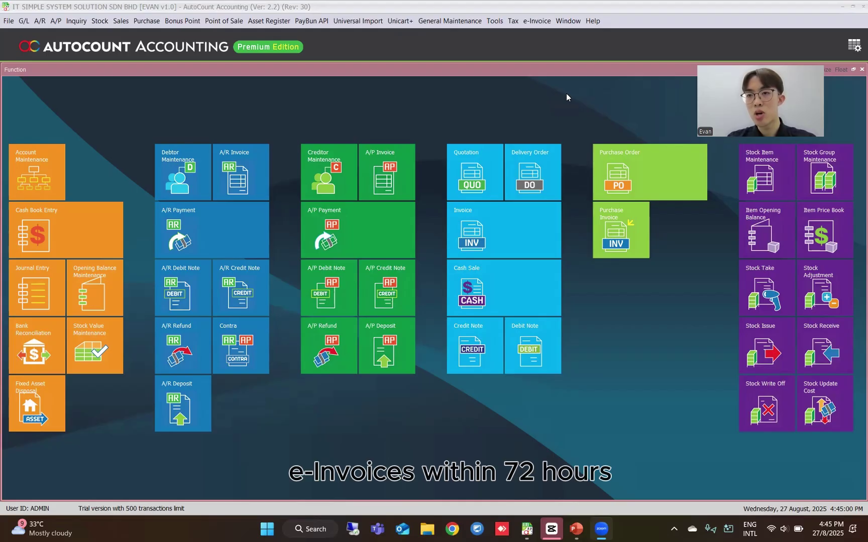
- Enable 'Edit Validated e-Invoice within 72 hours' in e-Invoice Setting and save it
{"action": "left_click", "coordinate": [539, 23]}
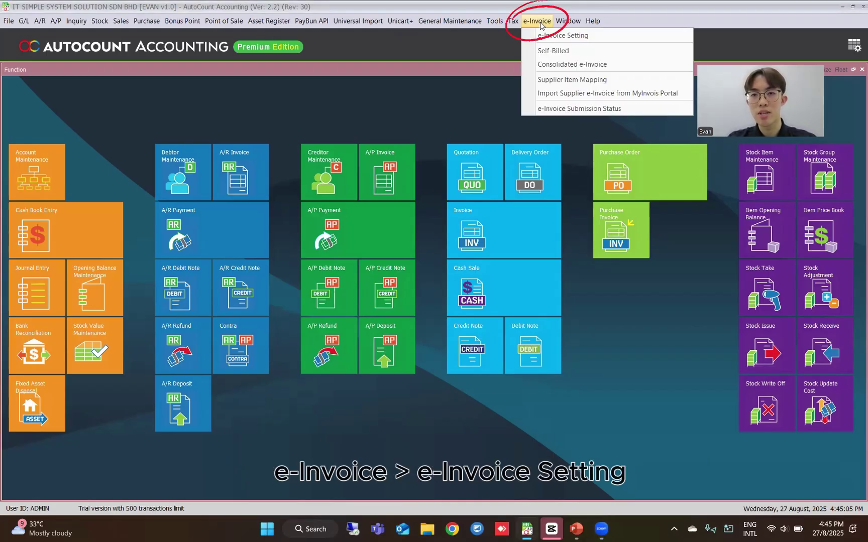
{"action": "left_click", "coordinate": [571, 38]}
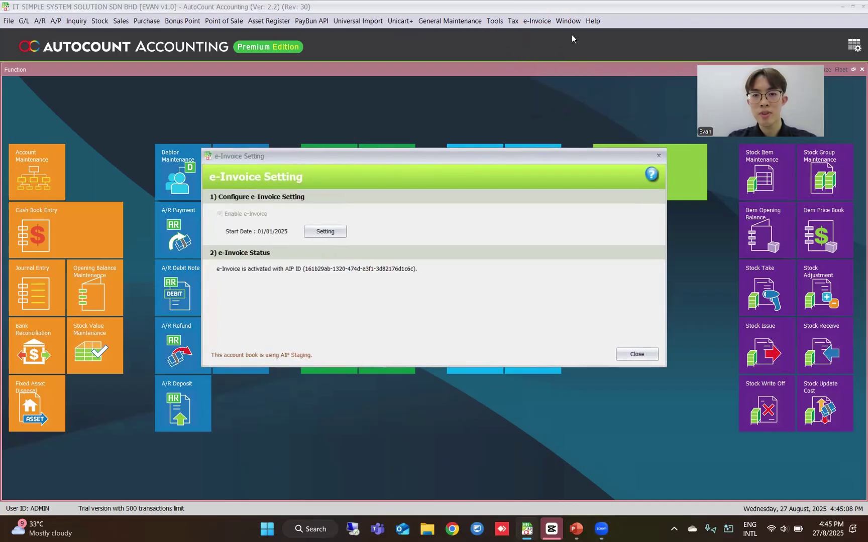
{"action": "left_click", "coordinate": [340, 231]}
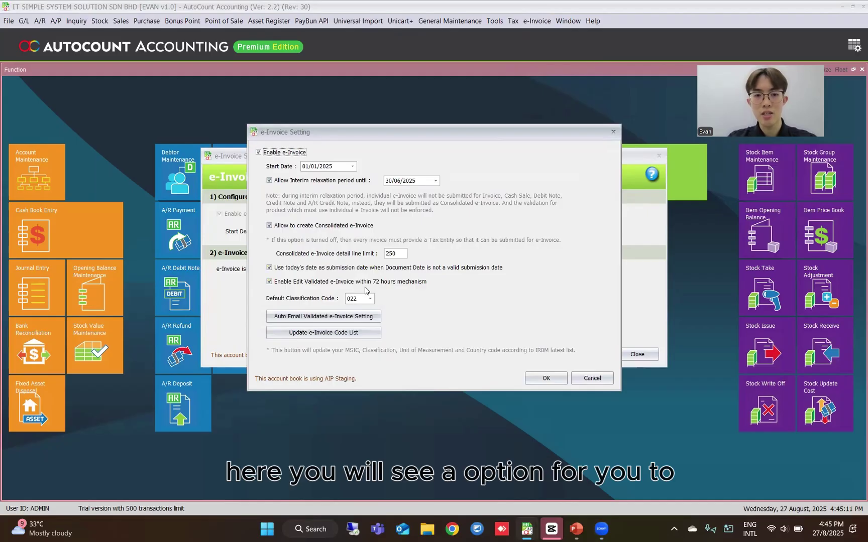
{"action": "left_click", "coordinate": [353, 284]}
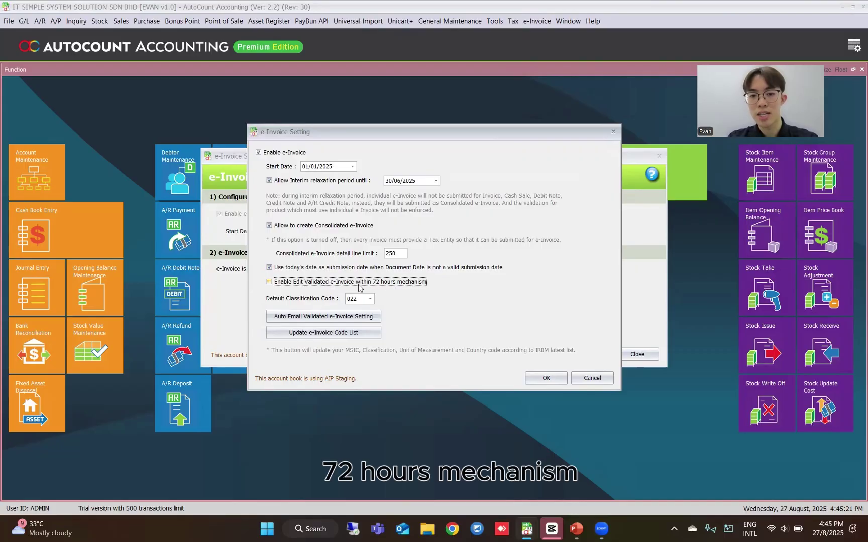
{"action": "left_click", "coordinate": [407, 284]}
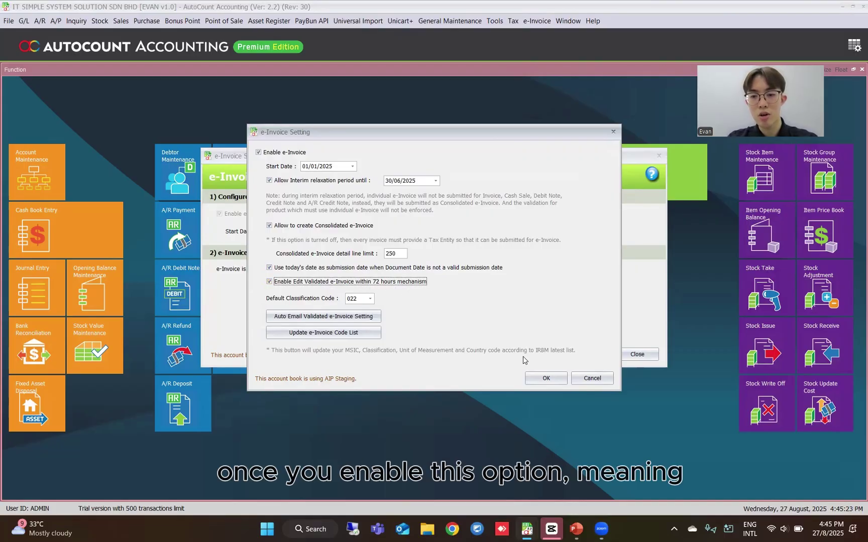
{"action": "left_click", "coordinate": [546, 379]}
{"action": "left_click", "coordinate": [637, 354]}
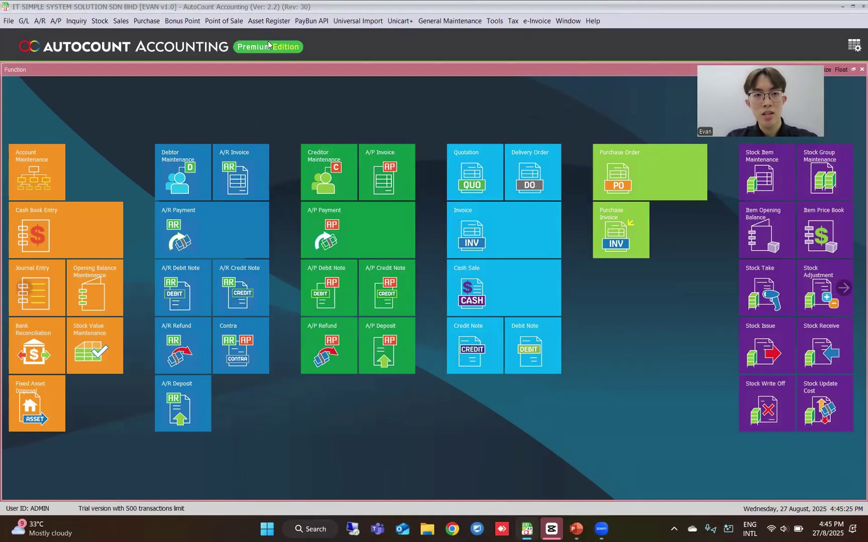
{"action": "left_click", "coordinate": [120, 21]}
- Open the sales Invoice list, widen the e-Invoice Status column, and select invoice I-000064
{"action": "left_click", "coordinate": [137, 89]}
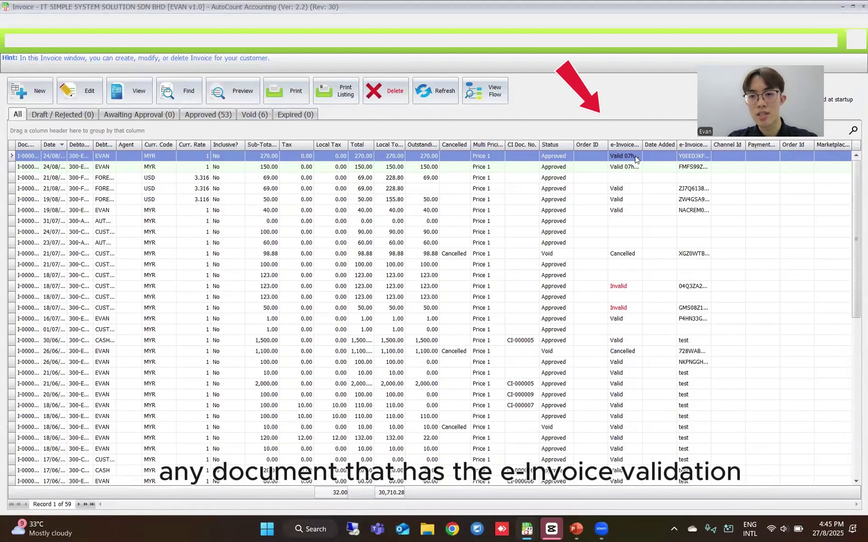
{"action": "left_click_drag", "start_coordinate": [641, 145], "coordinate": [661, 145]}
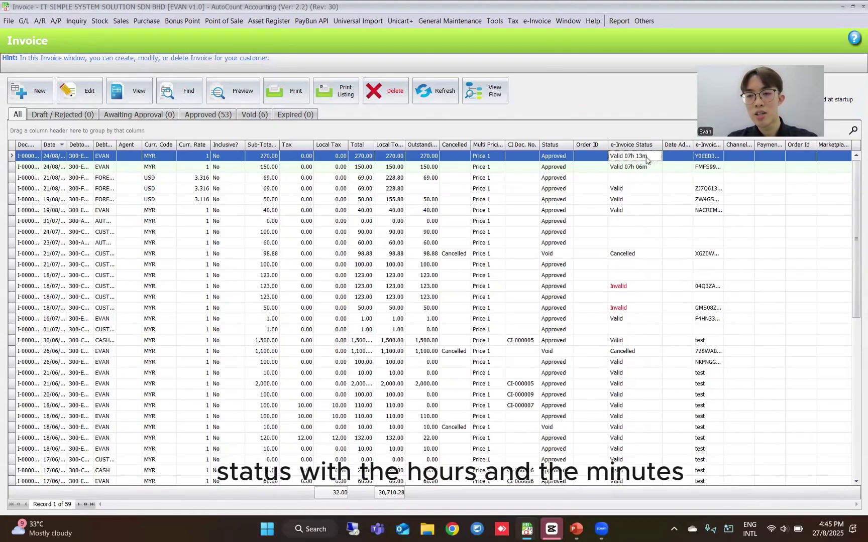
{"action": "left_click", "coordinate": [646, 168]}
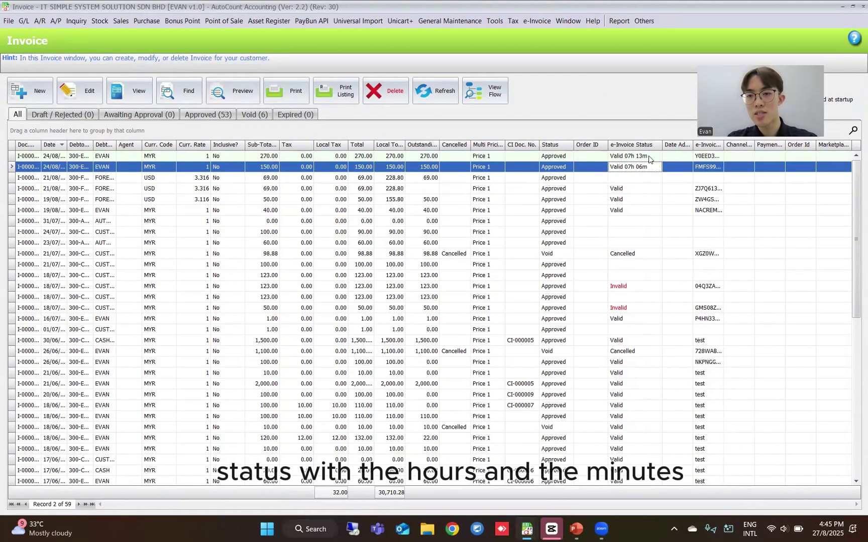
{"action": "left_click", "coordinate": [533, 156]}
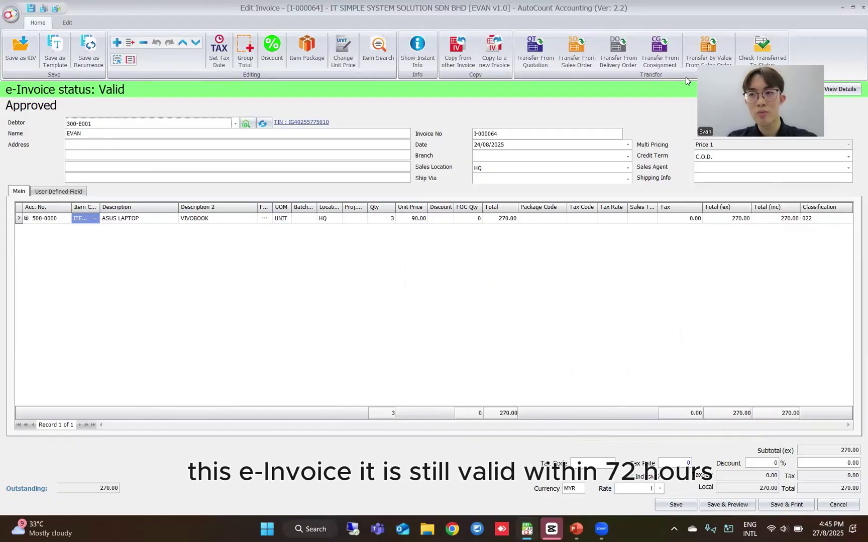
- Change invoice I-000064's line item to quantity 5 at unit price 100.00
{"action": "key", "text": "Escape"}
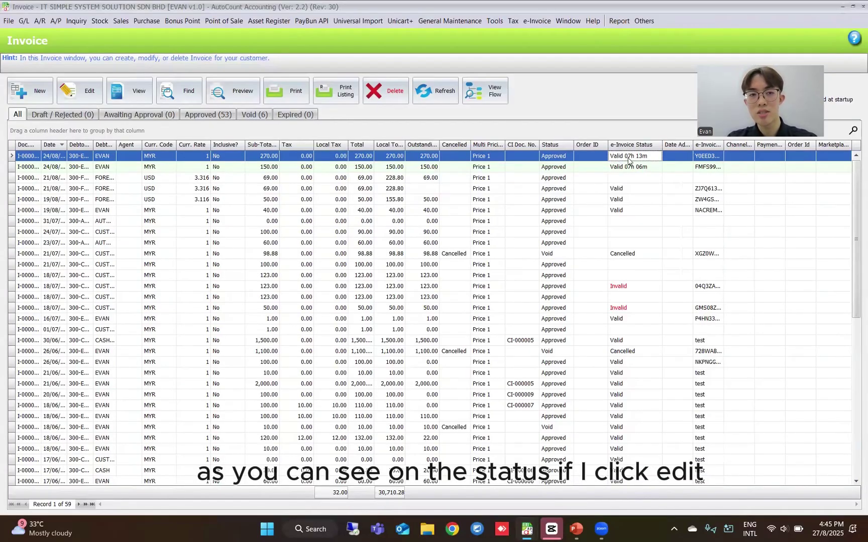
{"action": "left_click", "coordinate": [81, 93]}
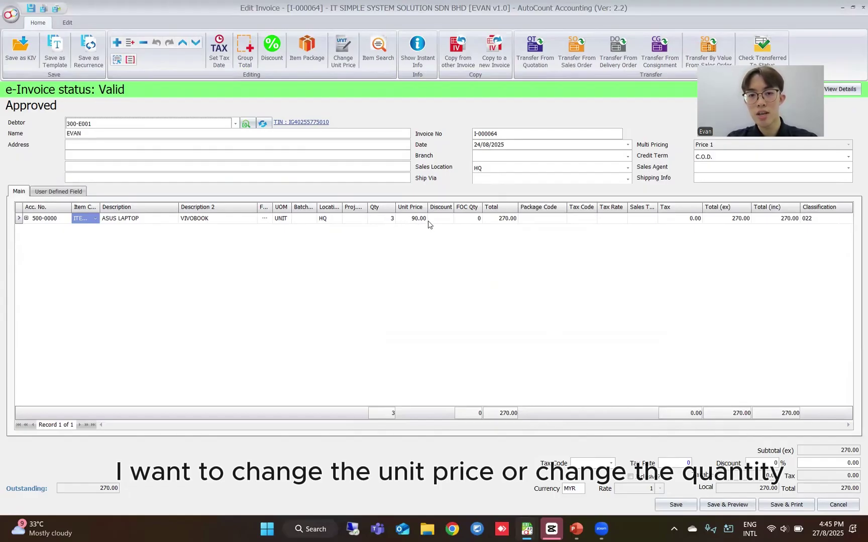
{"action": "left_click", "coordinate": [411, 221]}
{"action": "type", "text": "5"}
{"action": "key", "text": "Tab"}
{"action": "type", "text": "100"}
{"action": "key", "text": "Tab"}
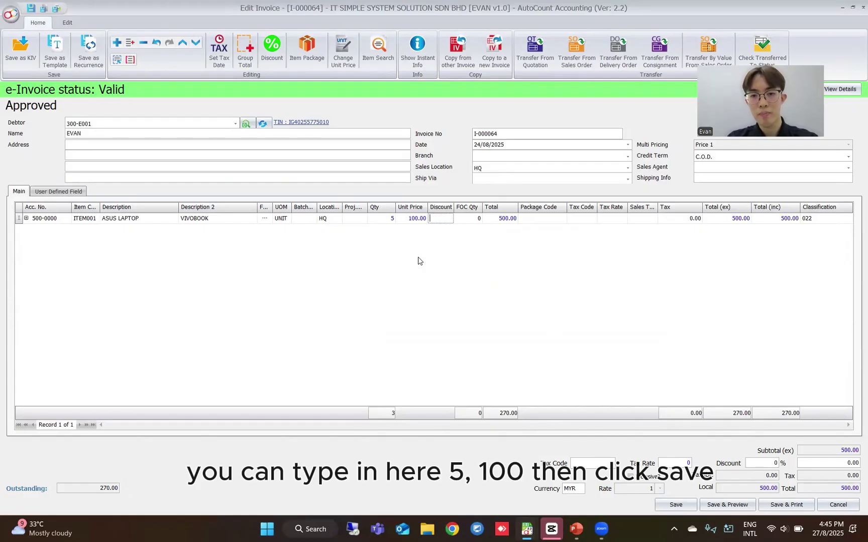
- Save the invoice despite negative stock, cancelling and resubmitting its e-Invoice with reason 'Whange'
{"action": "left_click", "coordinate": [676, 505]}
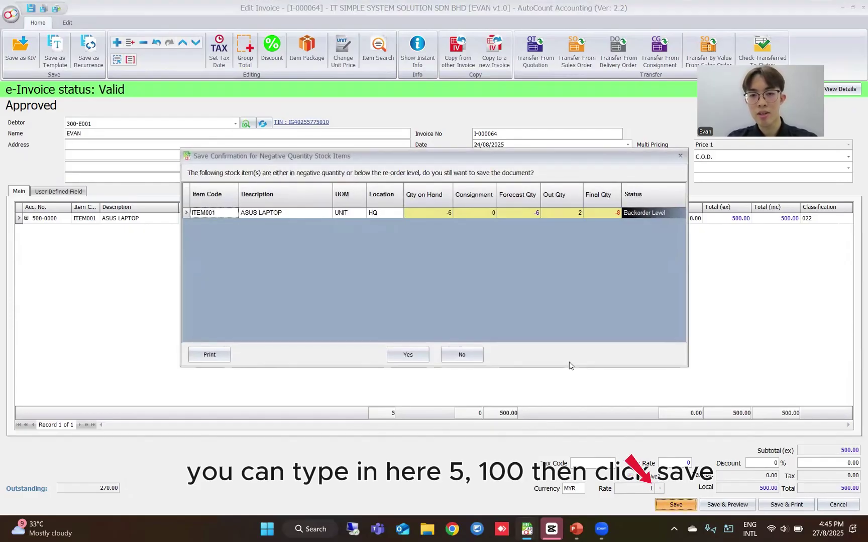
{"action": "left_click", "coordinate": [415, 357]}
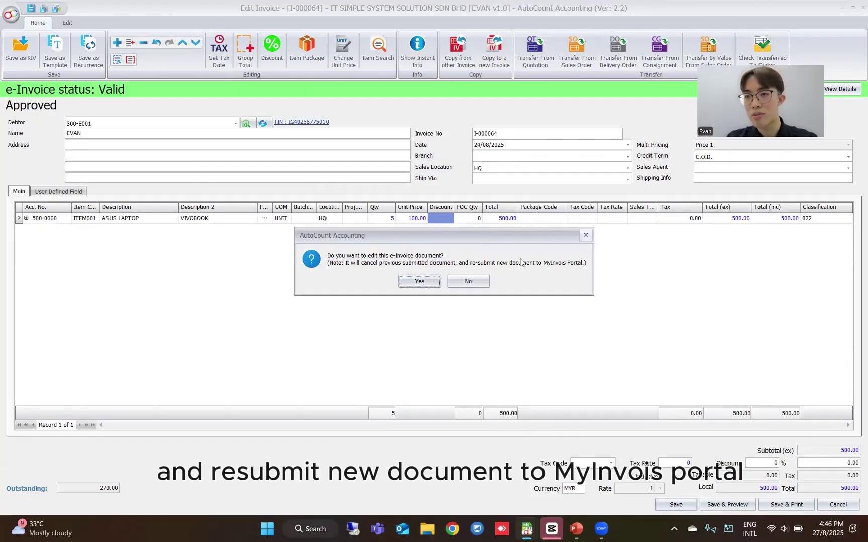
{"action": "left_click", "coordinate": [421, 281]}
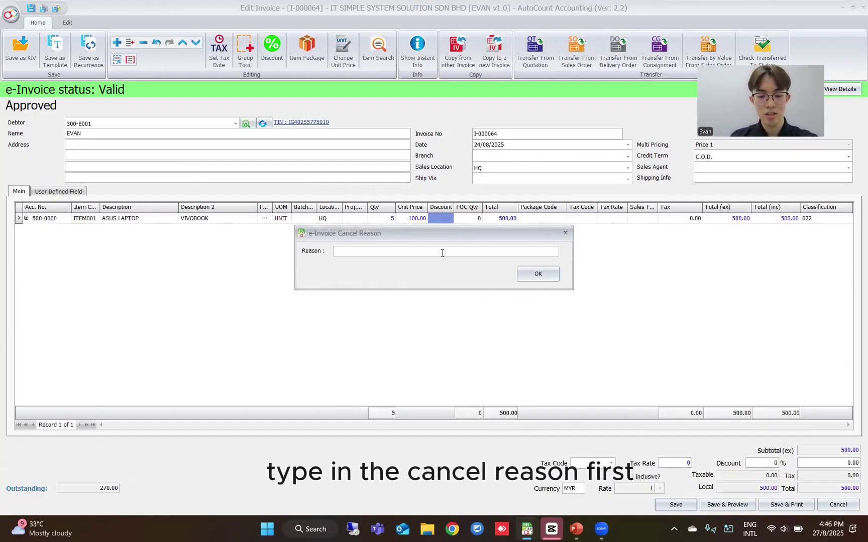
{"action": "type", "text": "W"}
{"action": "type", "text": "hange QTY and UNIT PRIC"}
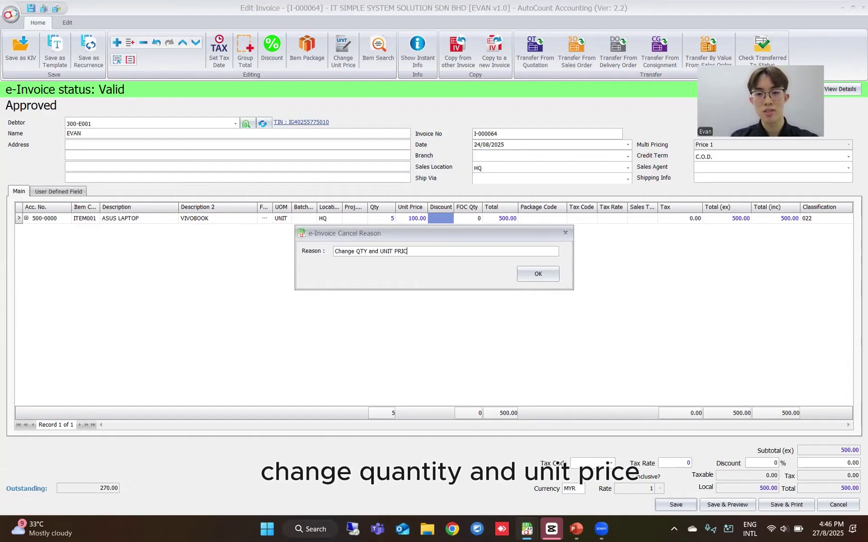
{"action": "left_click", "coordinate": [536, 274]}
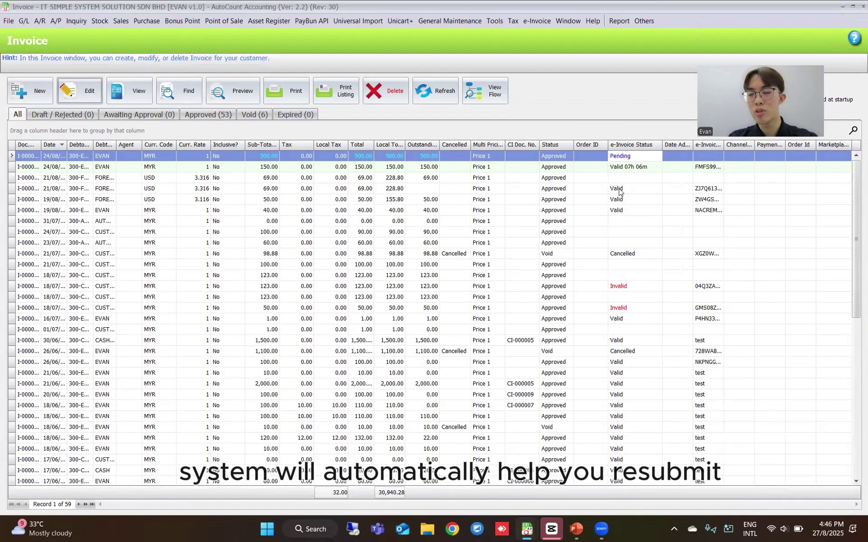
- Refresh the list, open I-000064 read-only, and view its e-Invoice details on MyInvois Portal
{"action": "left_click", "coordinate": [425, 90]}
{"action": "left_click", "coordinate": [620, 159]}
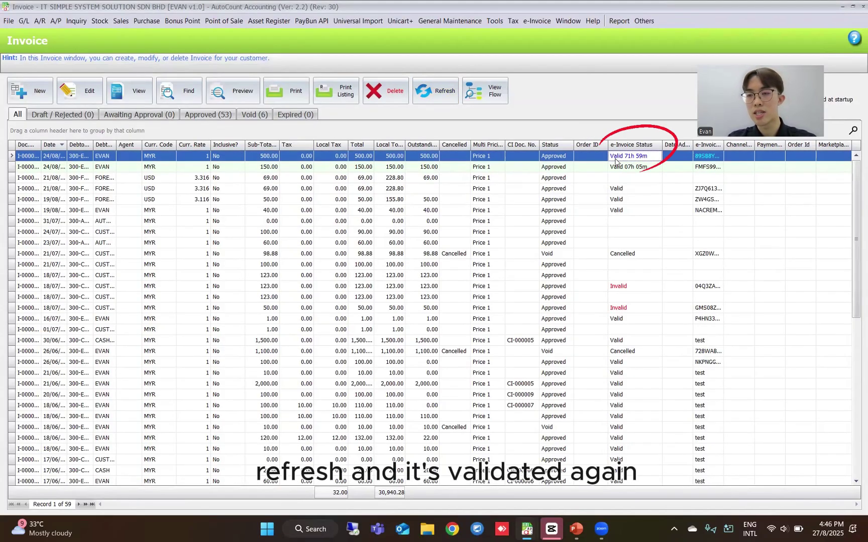
{"action": "left_click", "coordinate": [129, 92]}
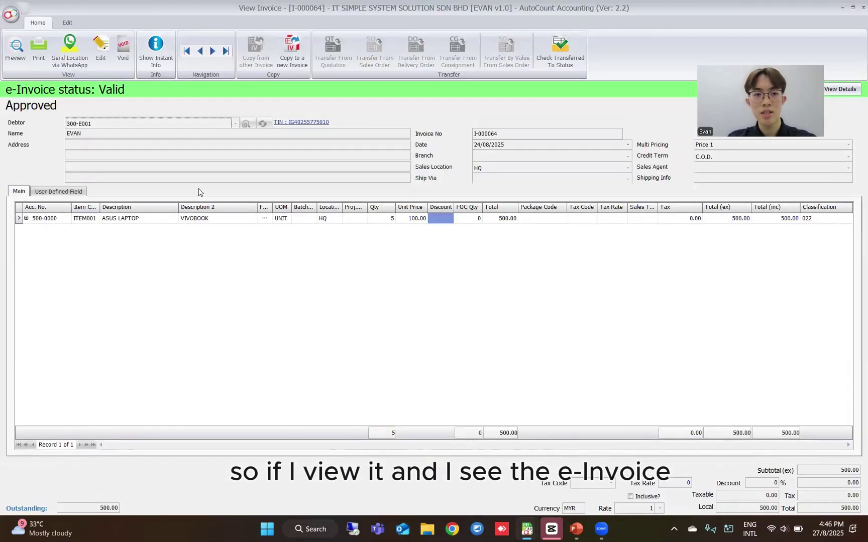
{"action": "right_click", "coordinate": [33, 158]}
{"action": "left_click", "coordinate": [82, 261]}
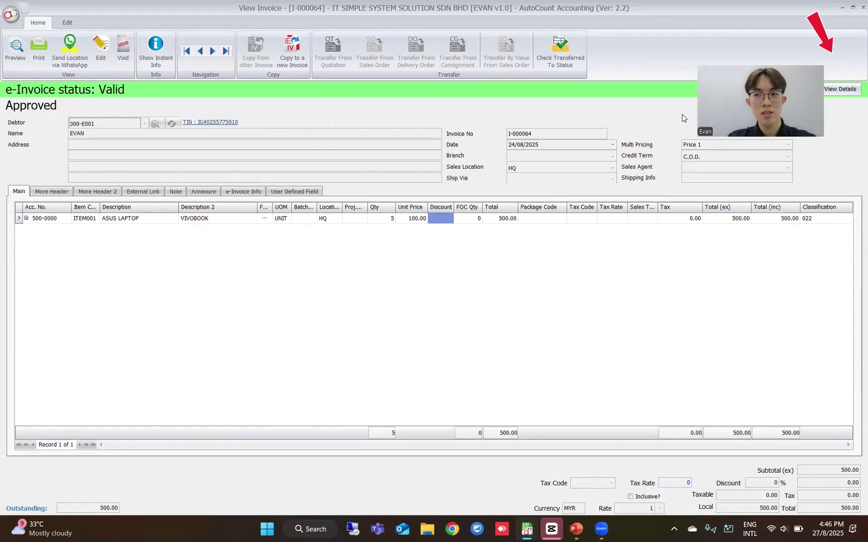
{"action": "left_click", "coordinate": [828, 95]}
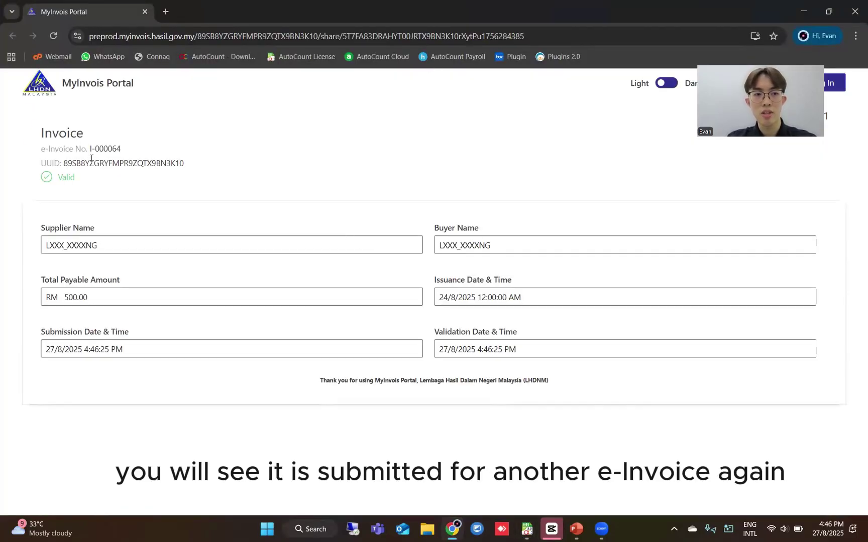
- Check I-000064's invoice number, UUID and Valid status on MyInvois, then return to AutoCount
{"action": "left_click_drag", "start_coordinate": [39, 125], "coordinate": [214, 183]}
{"action": "left_click", "coordinate": [215, 183]}
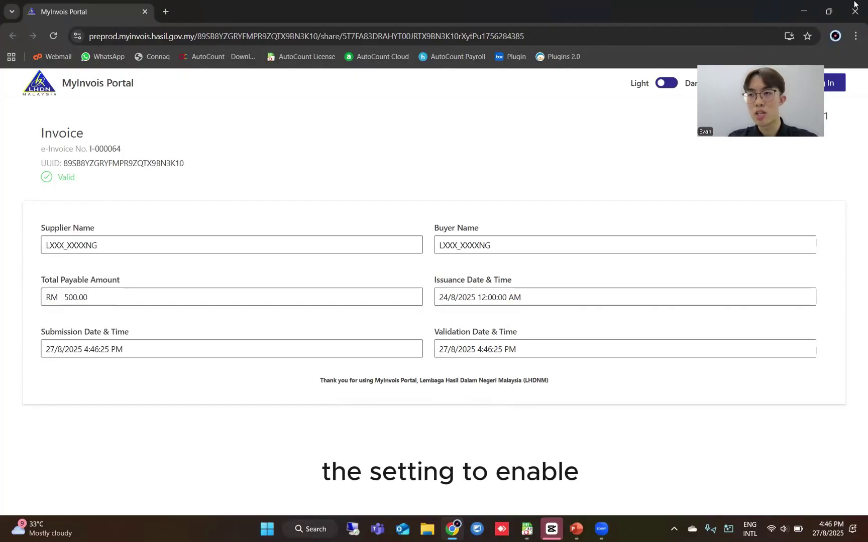
{"action": "key", "text": "alt+Tab"}
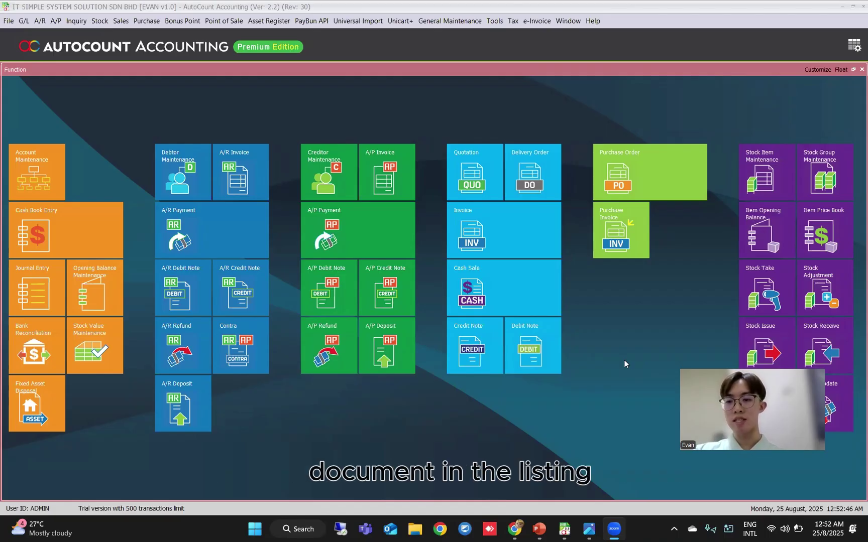
- Open the e-Invoice Self-Billed Documents list, then the G/L Cash Book listing
{"action": "left_click", "coordinate": [536, 21]}
{"action": "left_click", "coordinate": [545, 49]}
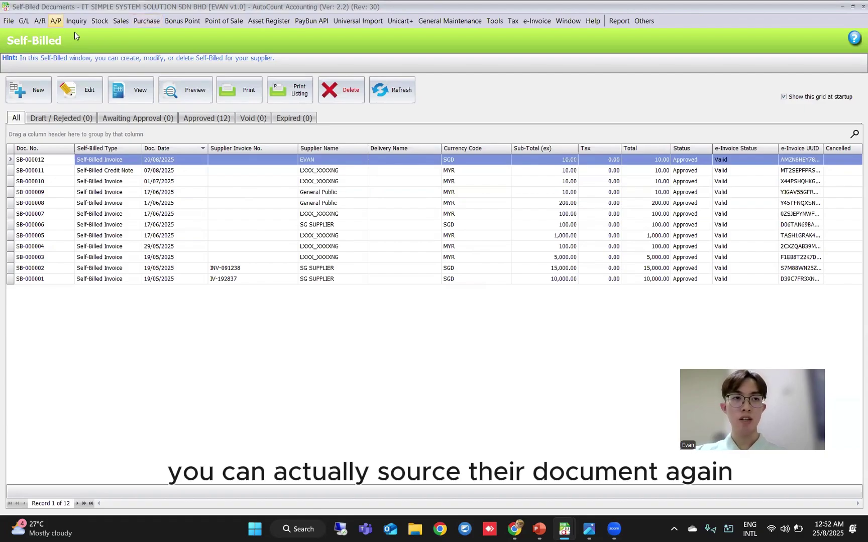
{"action": "left_click", "coordinate": [43, 23]}
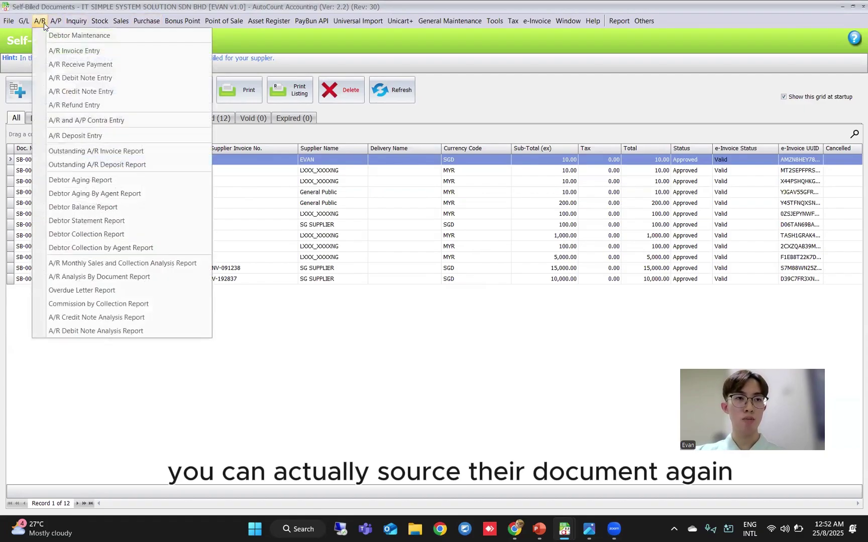
{"action": "left_click", "coordinate": [23, 23]}
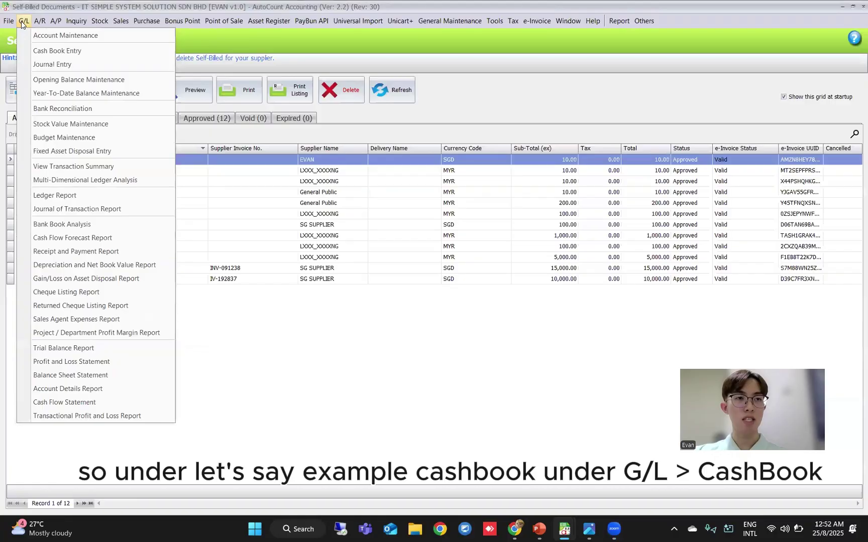
{"action": "left_click", "coordinate": [28, 54]}
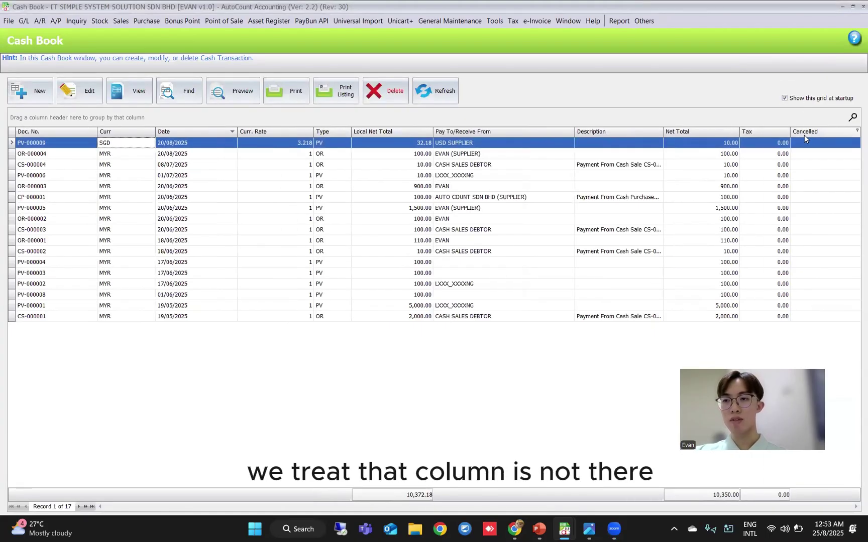
- Add the Self-Billed Doc No column to the Cash Book grid via Column Chooser
{"action": "right_click", "coordinate": [804, 135]}
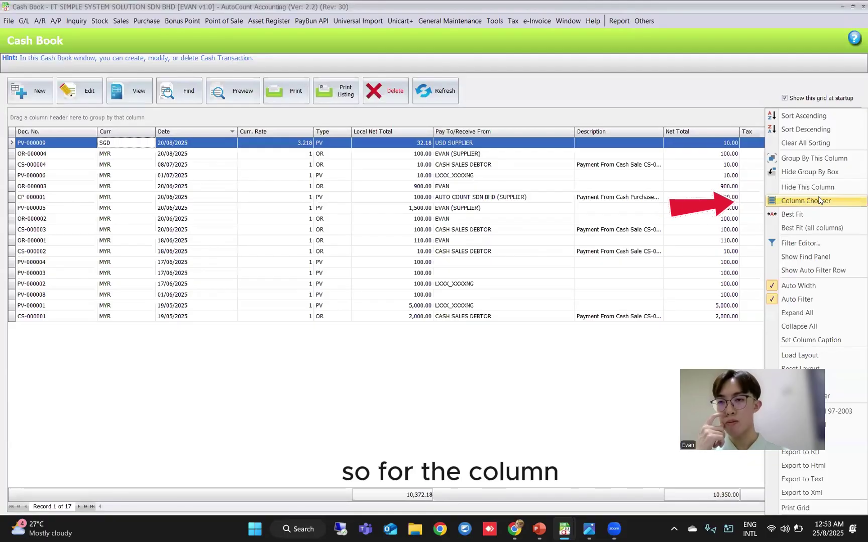
{"action": "left_click", "coordinate": [819, 201]}
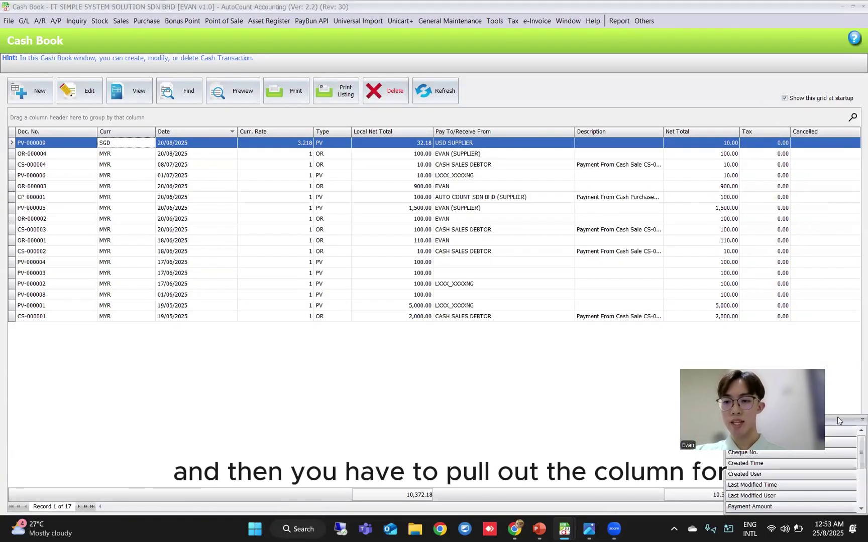
{"action": "left_click_drag", "start_coordinate": [839, 421], "coordinate": [534, 149]}
{"action": "scroll", "coordinate": [502, 205], "scroll_direction": "down", "scroll_amount": 2}
{"action": "scroll", "coordinate": [500, 203], "scroll_direction": "up", "scroll_amount": 1}
{"action": "scroll", "coordinate": [497, 203], "scroll_direction": "down", "scroll_amount": 1}
{"action": "left_click_drag", "start_coordinate": [453, 201], "coordinate": [846, 138]}
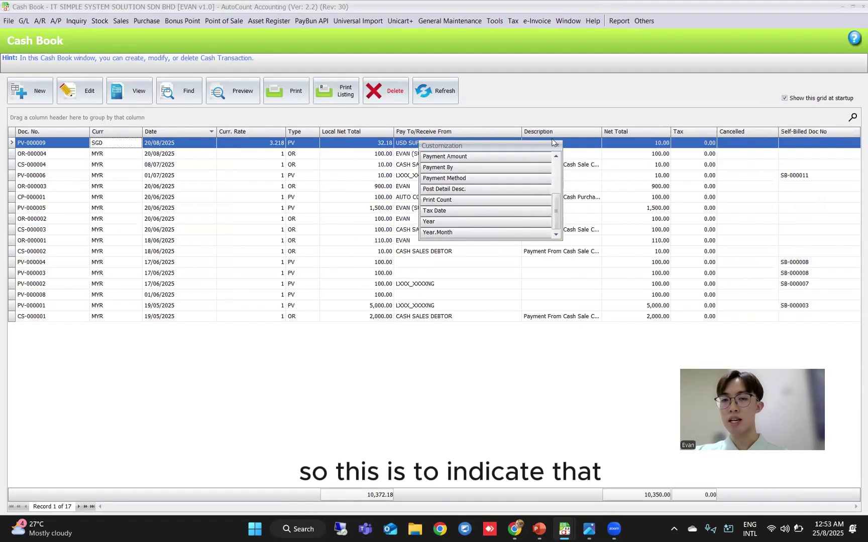
{"action": "left_click", "coordinate": [556, 145]}
- Select payment PV-000006 and its self-billed reference SB-000011
{"action": "left_click", "coordinate": [793, 175]}
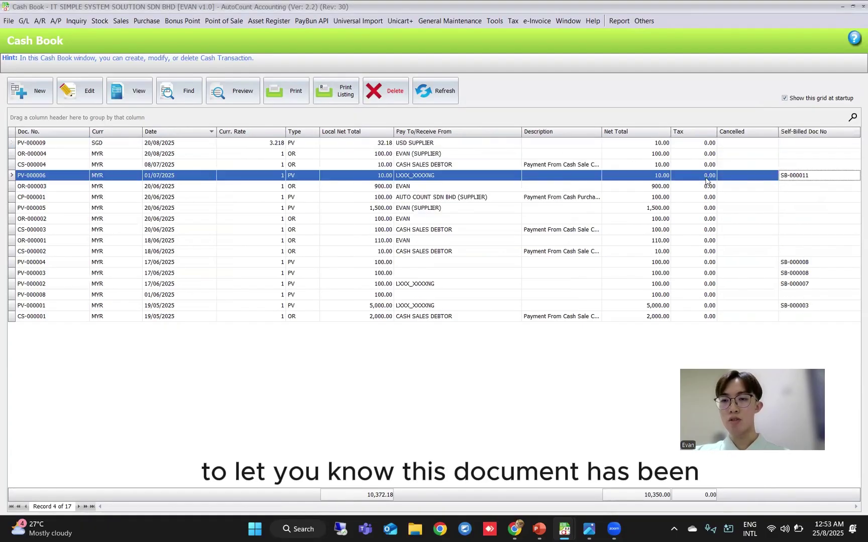
{"action": "left_click", "coordinate": [675, 180]}
{"action": "left_click", "coordinate": [807, 178]}
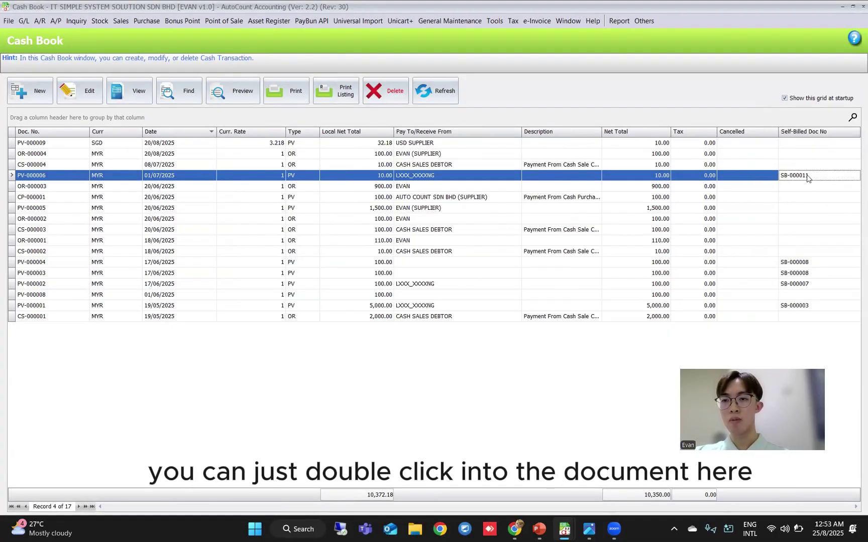
- Open and close SB-000011, payment voucher PV-000006, then SB-000011 again for review
{"action": "double_click", "coordinate": [781, 177]}
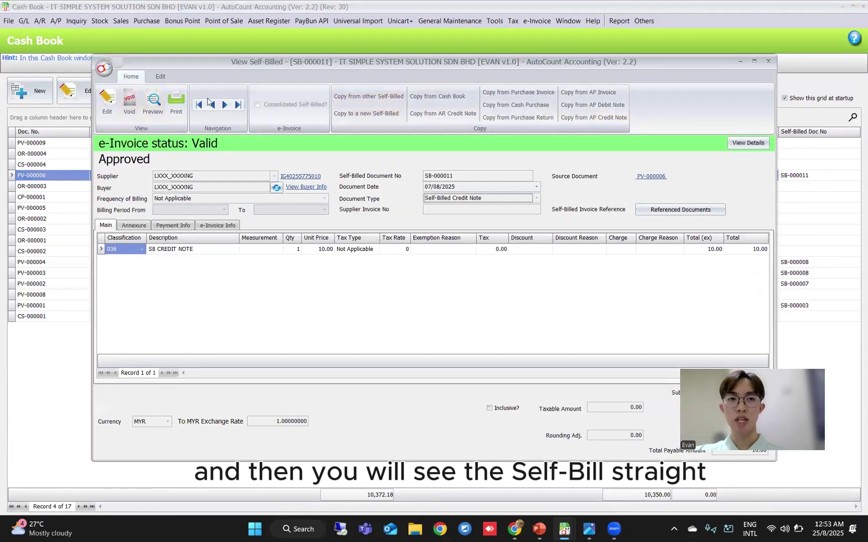
{"action": "left_click_drag", "start_coordinate": [300, 66], "coordinate": [614, 46]}
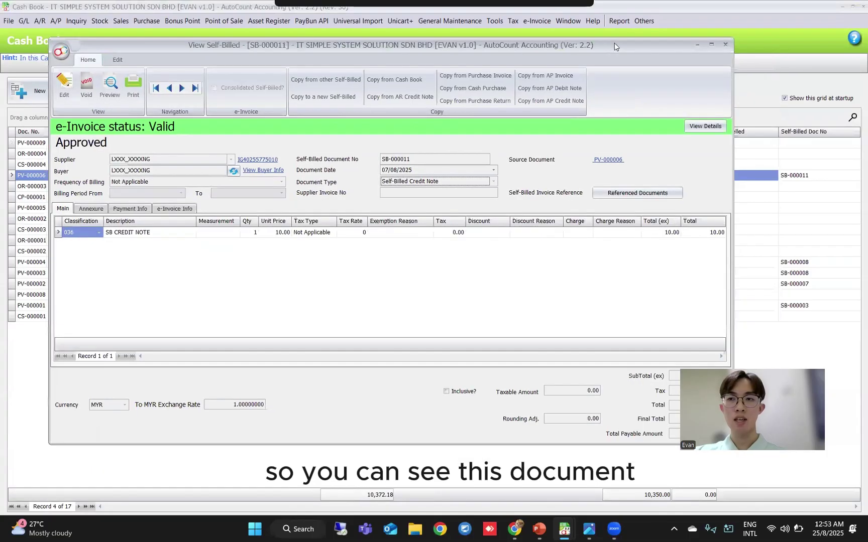
{"action": "left_click", "coordinate": [725, 44]}
{"action": "double_click", "coordinate": [646, 175]}
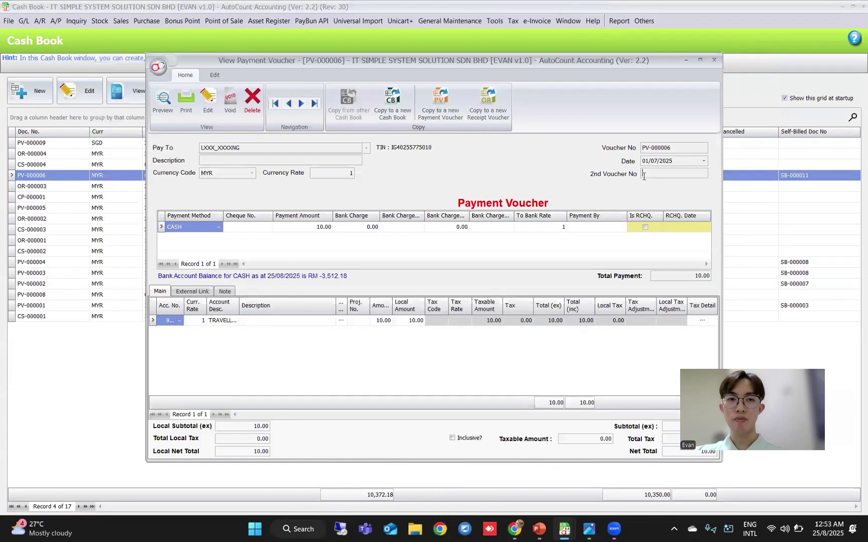
{"action": "left_click", "coordinate": [714, 59]}
{"action": "double_click", "coordinate": [793, 179]}
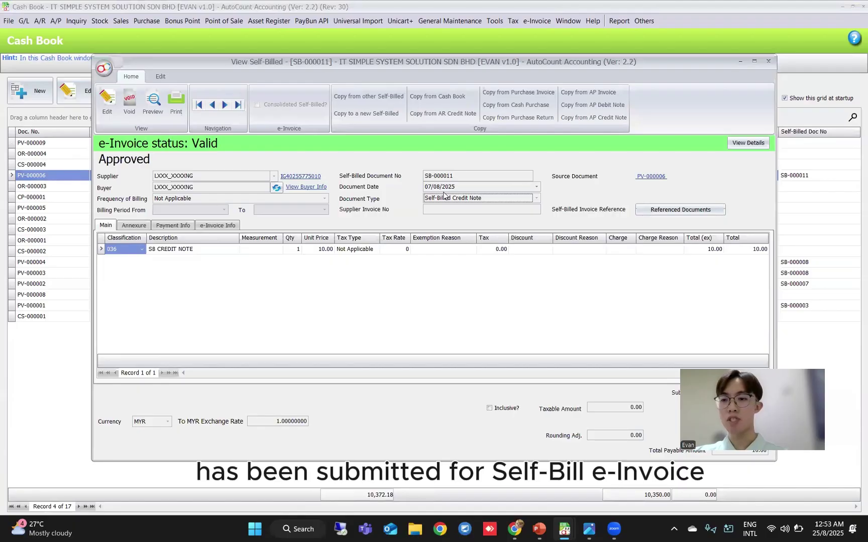
{"action": "left_click", "coordinate": [768, 61]}
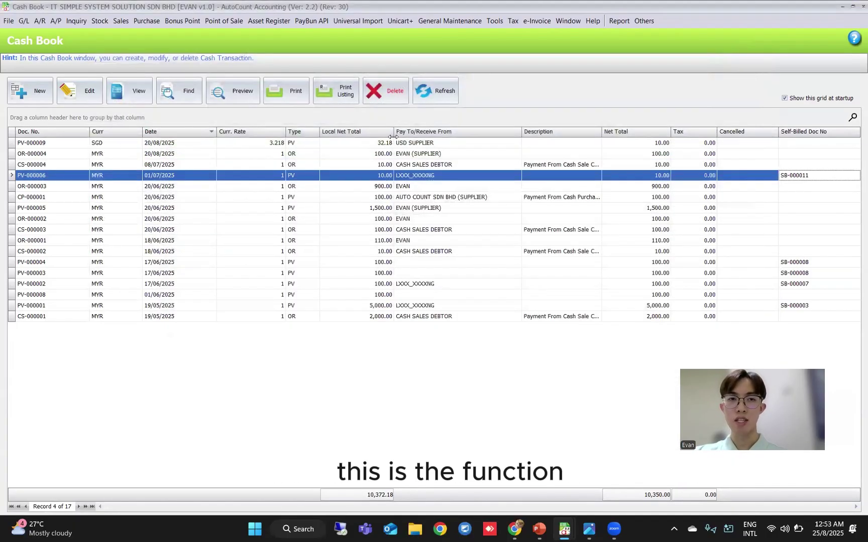
- Open the Purchase Invoice listing and add the Self-Billed Doc No column via Column Chooser
{"action": "left_click", "coordinate": [146, 21]}
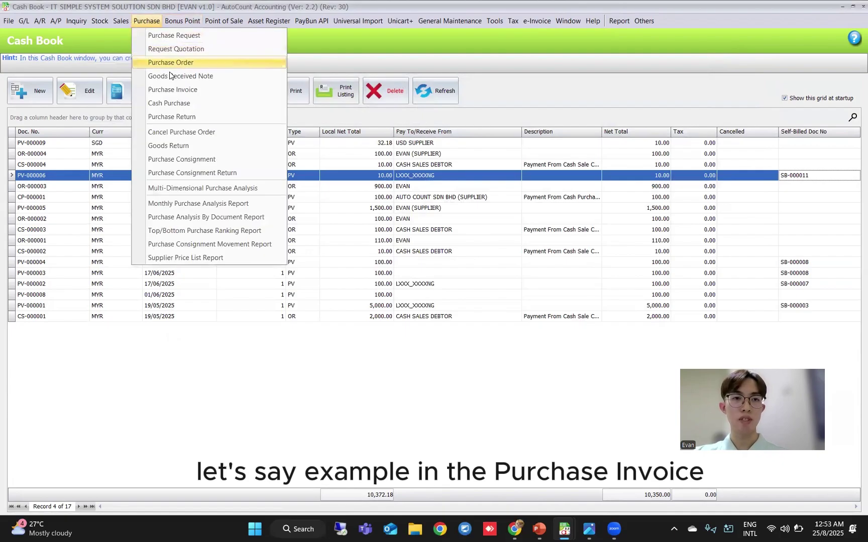
{"action": "left_click", "coordinate": [173, 90]}
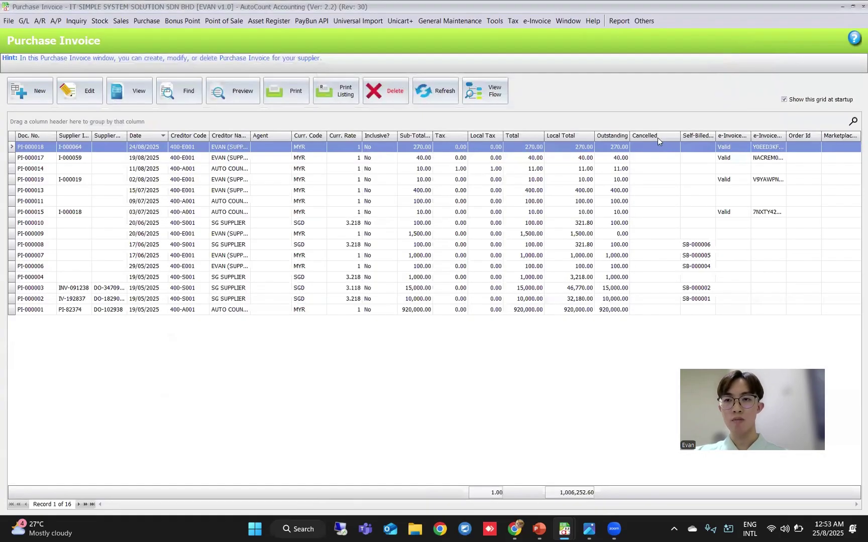
{"action": "right_click", "coordinate": [657, 138]}
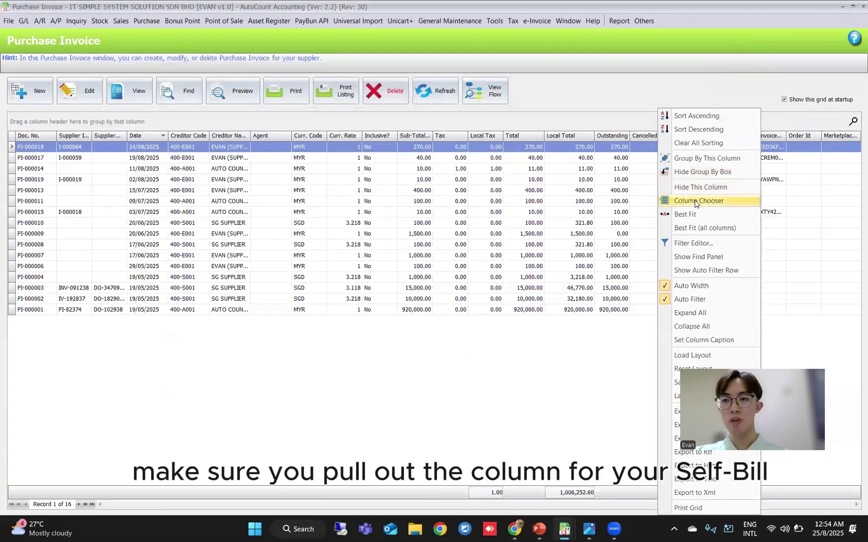
{"action": "left_click", "coordinate": [696, 201]}
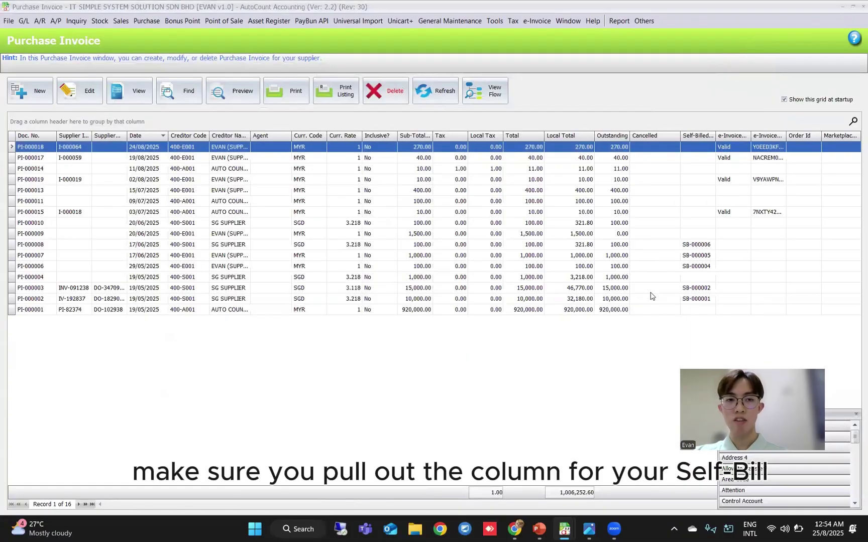
{"action": "left_click_drag", "start_coordinate": [783, 413], "coordinate": [289, 124]}
{"action": "scroll", "coordinate": [301, 191], "scroll_direction": "down", "scroll_amount": 10}
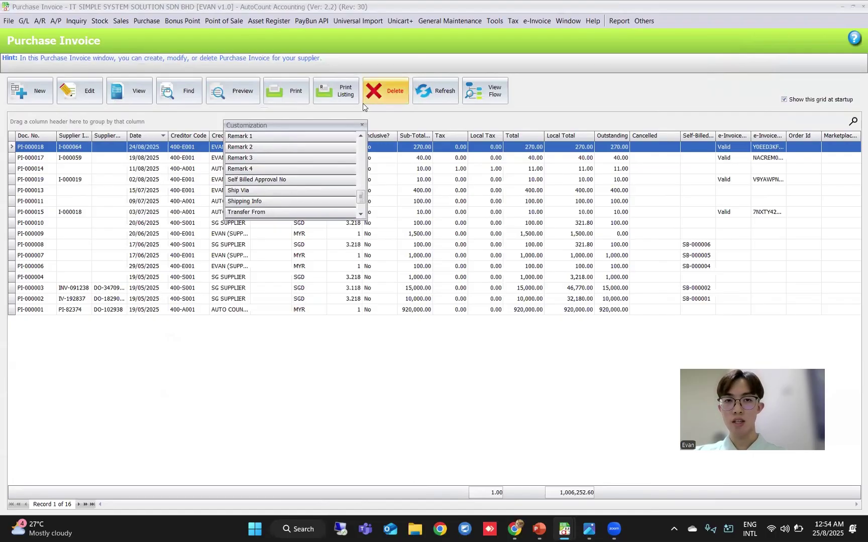
{"action": "left_click", "coordinate": [362, 125]}
- Widen the Self-Billed Doc No column and open SB-000006 from invoice PI-000008
{"action": "left_click_drag", "start_coordinate": [715, 136], "coordinate": [759, 136]}
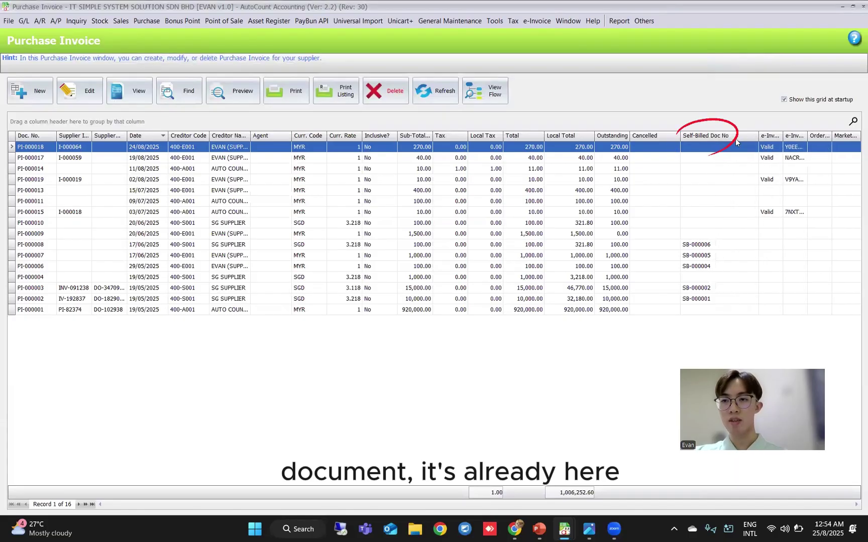
{"action": "left_click", "coordinate": [722, 246]}
{"action": "double_click", "coordinate": [723, 248]}
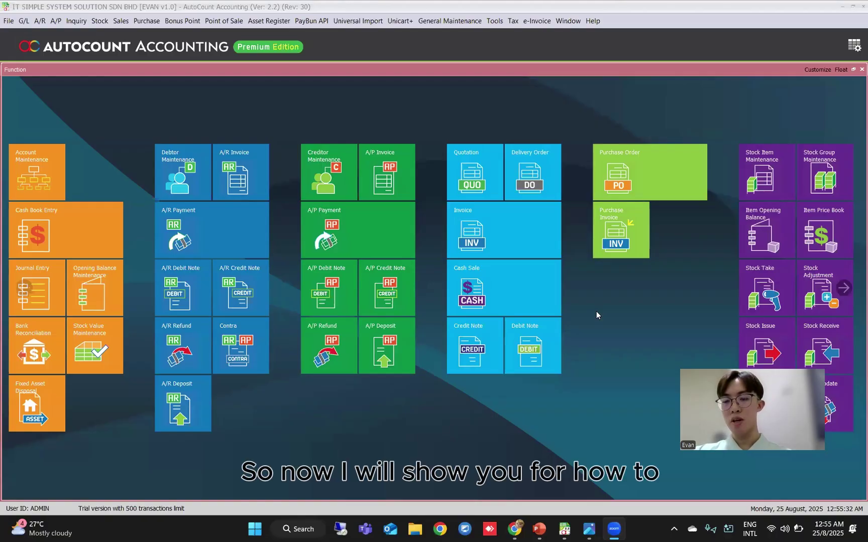
- Open Access Right Maintenance from General Maintenance and search for 'Merge Tax Entity', getting one result
{"action": "left_click", "coordinate": [616, 316]}
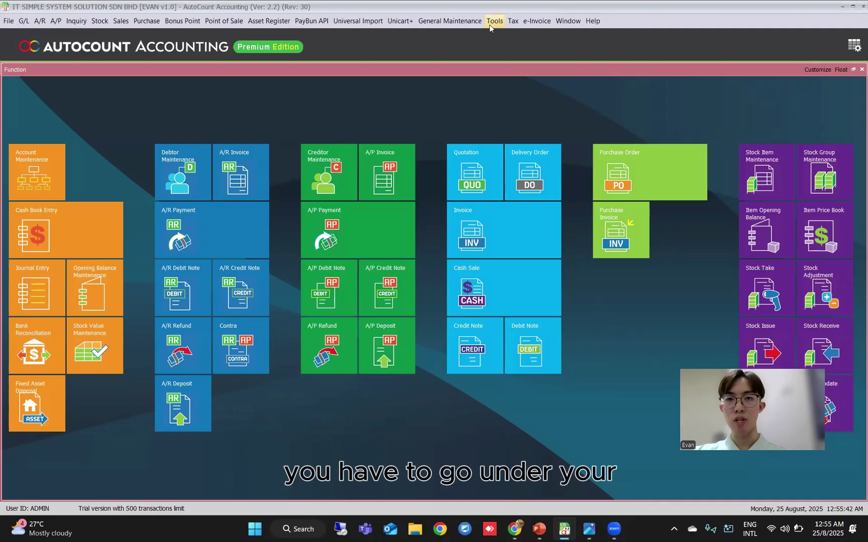
{"action": "left_click", "coordinate": [458, 23]}
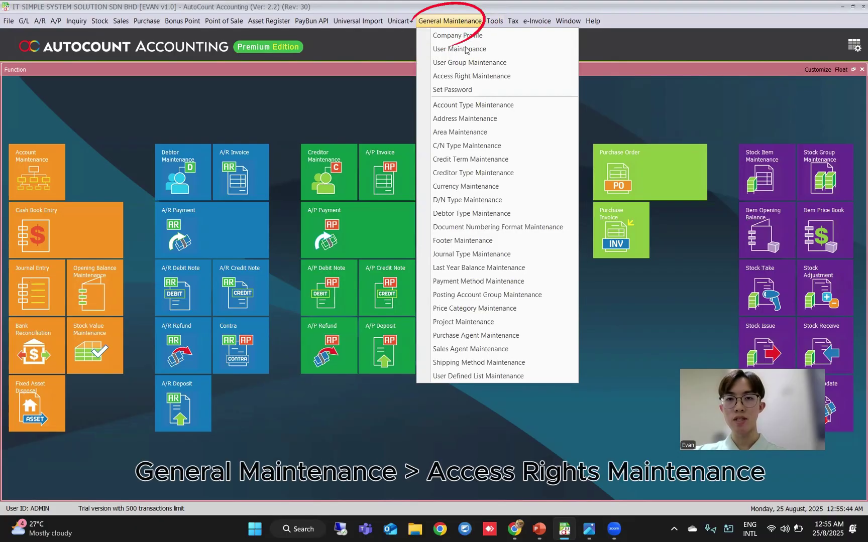
{"action": "left_click", "coordinate": [473, 77]}
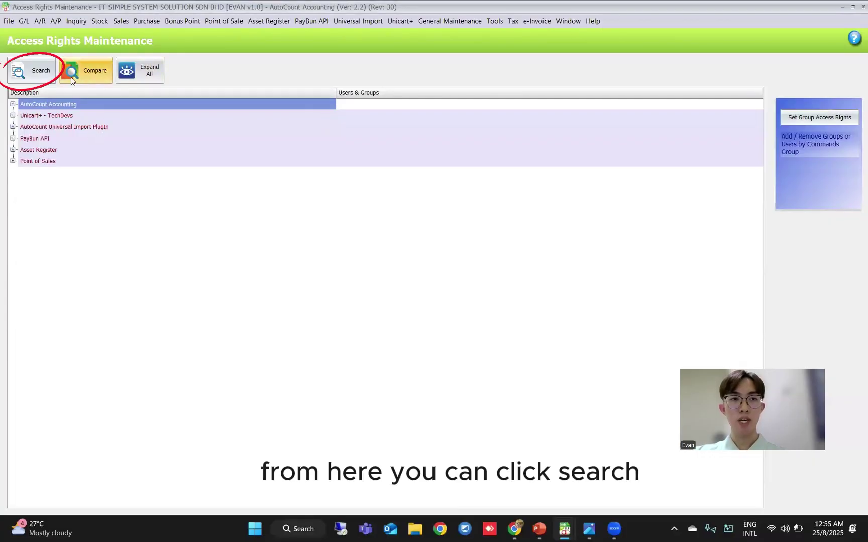
{"action": "left_click", "coordinate": [38, 78]}
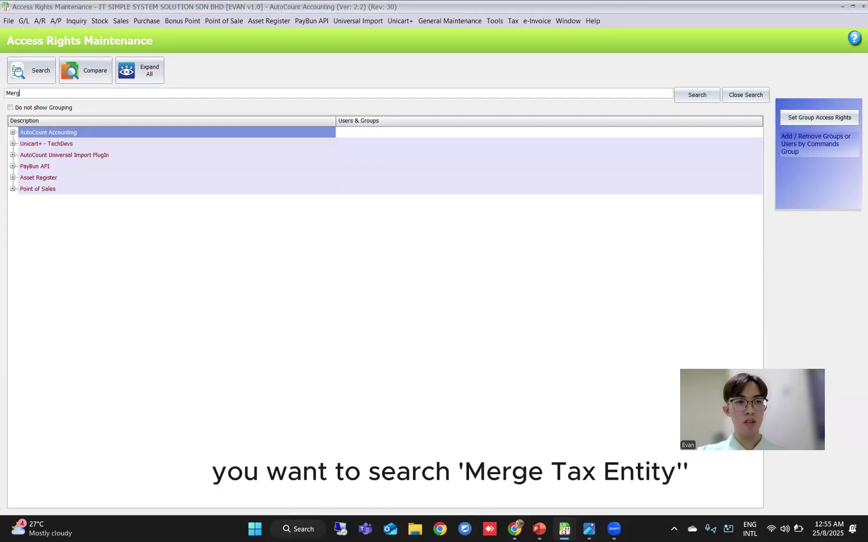
{"action": "type", "text": "Merge Tax Enti"}
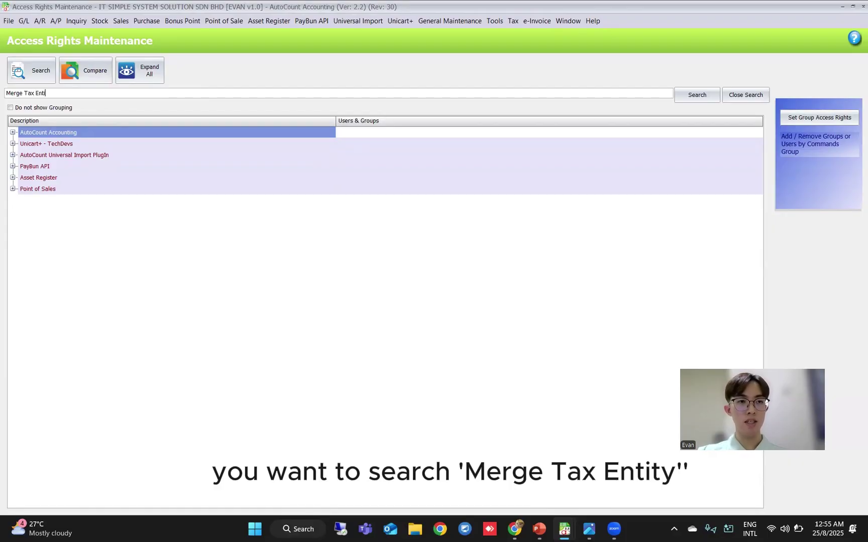
{"action": "type", "text": "ty"}
{"action": "key", "text": "Return"}
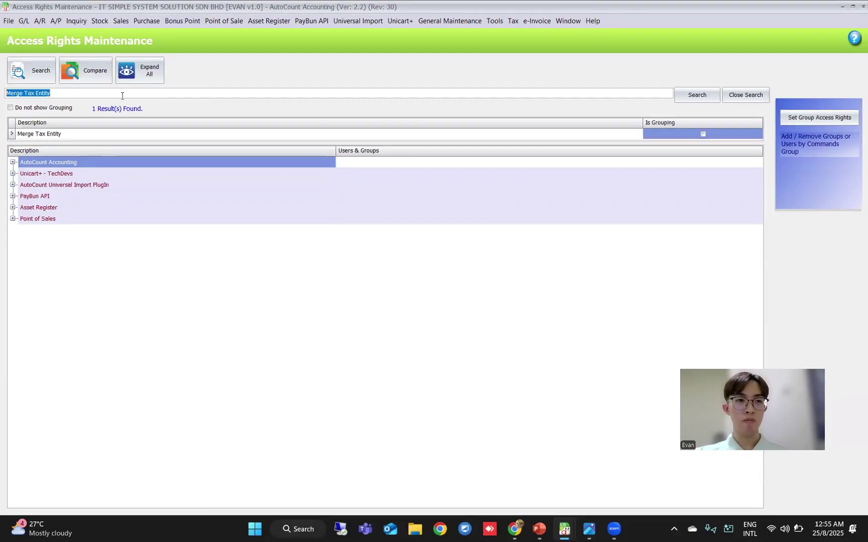
- Locate the Merge Tax Entity command under Tools > Change Code in the access rights tree
{"action": "double_click", "coordinate": [108, 134]}
{"action": "scroll", "coordinate": [173, 263], "scroll_direction": "up", "scroll_amount": 9}
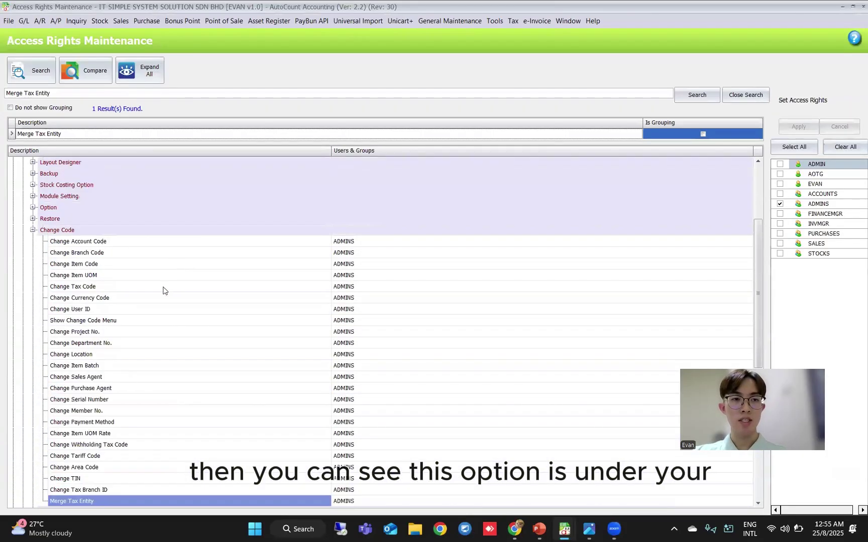
{"action": "scroll", "coordinate": [164, 291], "scroll_direction": "down", "scroll_amount": 3}
{"action": "scroll", "coordinate": [119, 400], "scroll_direction": "up", "scroll_amount": 6}
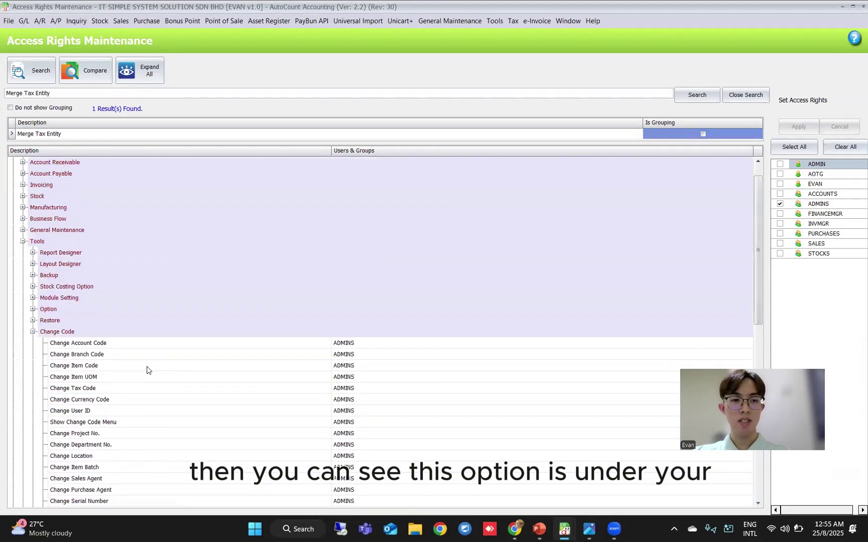
{"action": "left_click", "coordinate": [55, 334]}
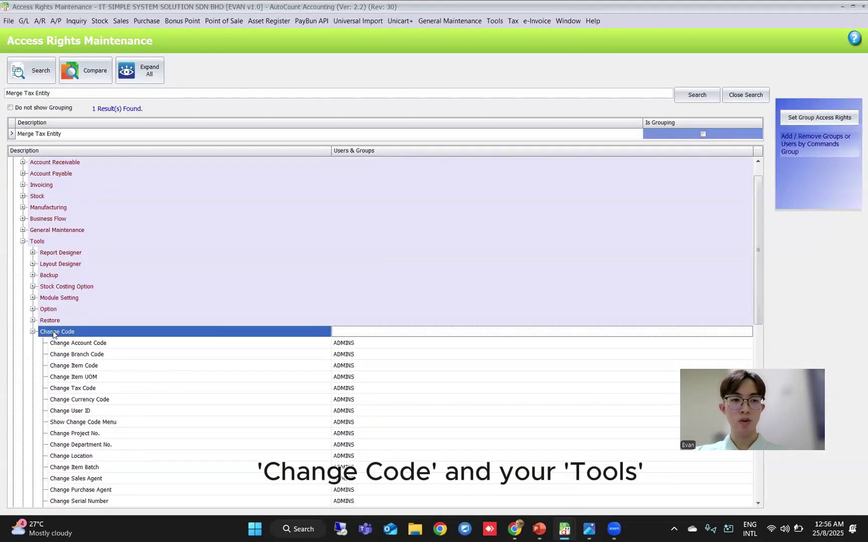
{"action": "left_click", "coordinate": [63, 239]}
{"action": "scroll", "coordinate": [92, 283], "scroll_direction": "down", "scroll_amount": 6}
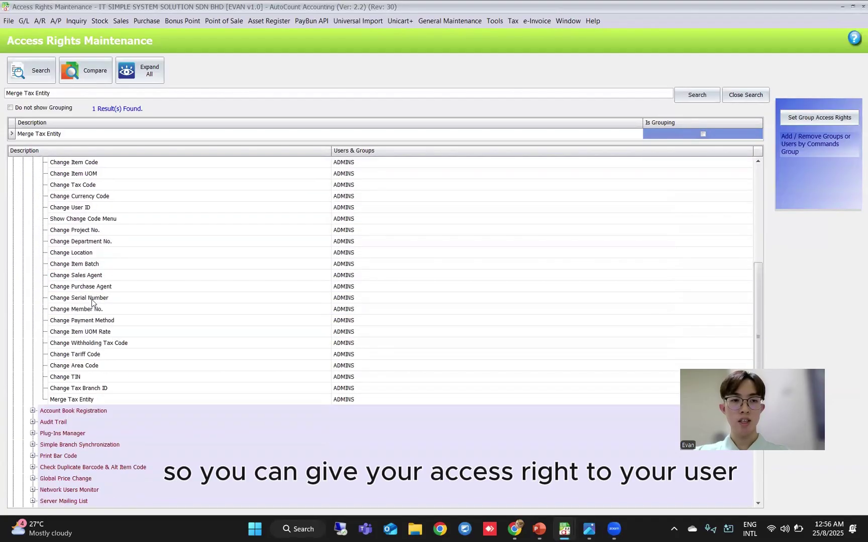
{"action": "left_click", "coordinate": [100, 399]}
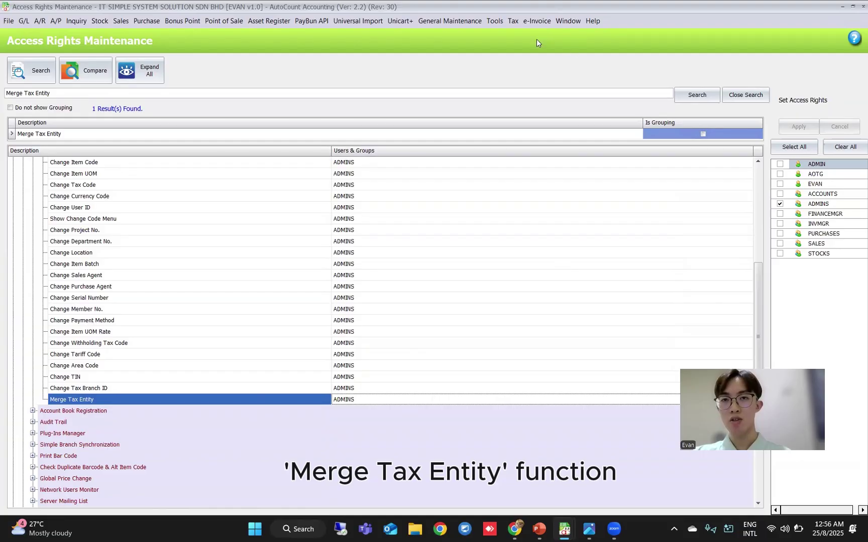
- Grant Merge Tax Entity access to the ADMIN and AOTG users and apply
{"action": "left_click", "coordinate": [779, 164]}
{"action": "left_click", "coordinate": [780, 173]}
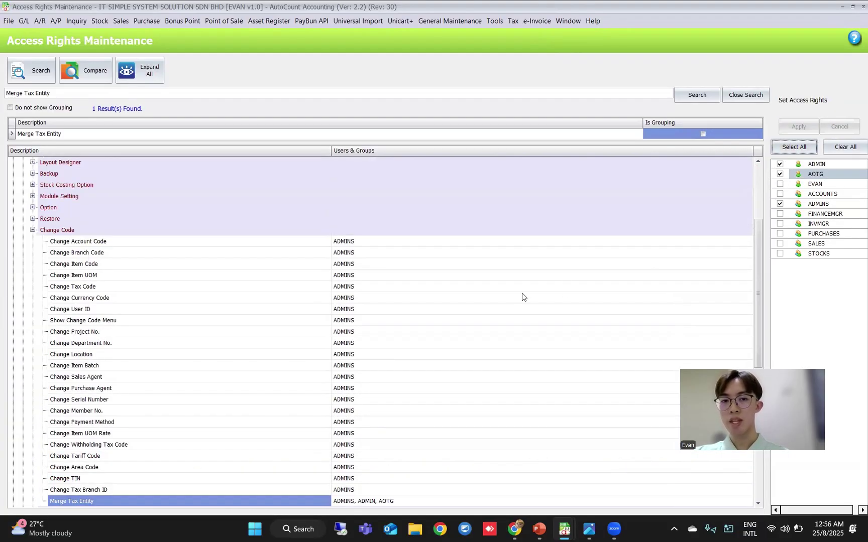
{"action": "left_click", "coordinate": [384, 401]}
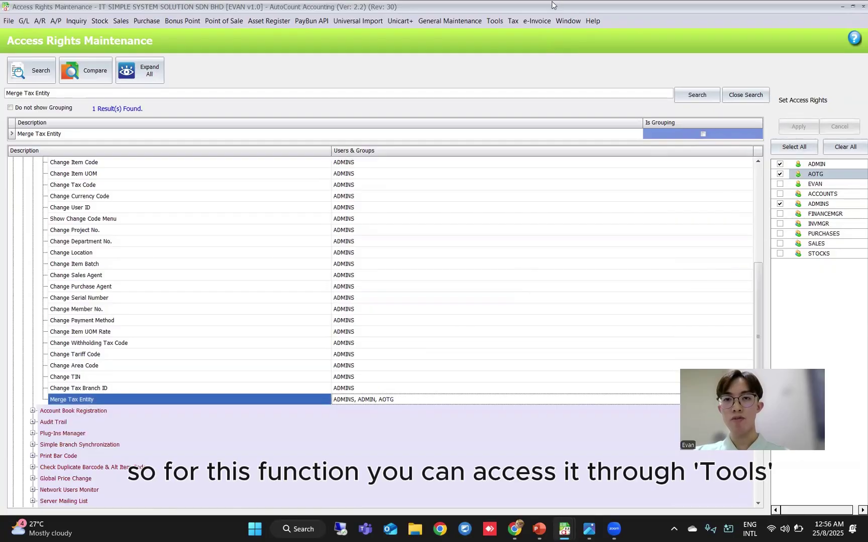
- Open the Merge Tax Entity function from Tools > Change Code
{"action": "left_click", "coordinate": [496, 22]}
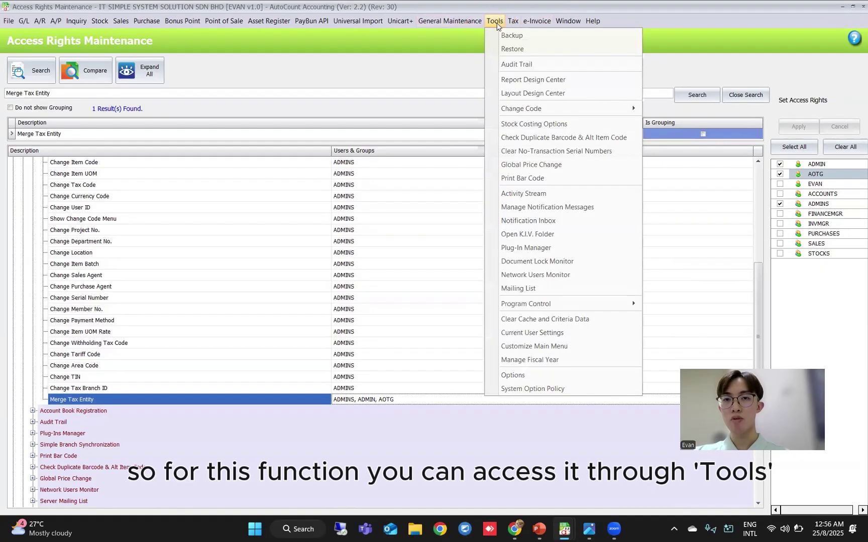
{"action": "mouse_move", "coordinate": [517, 112]}
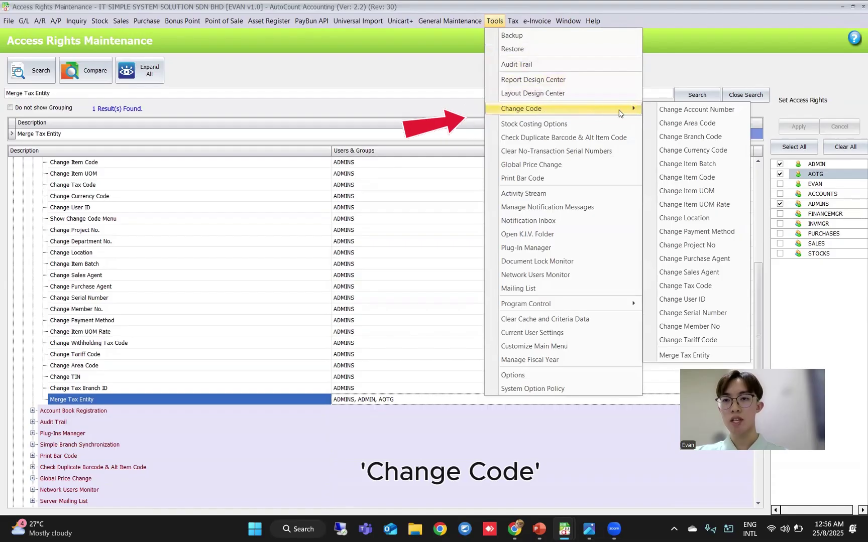
{"action": "left_click", "coordinate": [687, 355]}
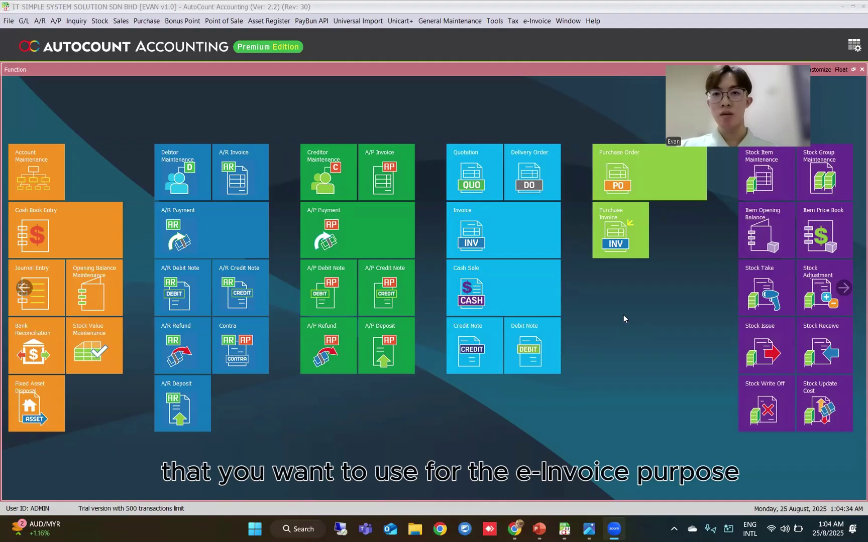
- Check the e-Invoice Setting, then view the saved screenshot image-10.png in Photos
{"action": "left_click", "coordinate": [536, 21]}
{"action": "left_click", "coordinate": [552, 30]}
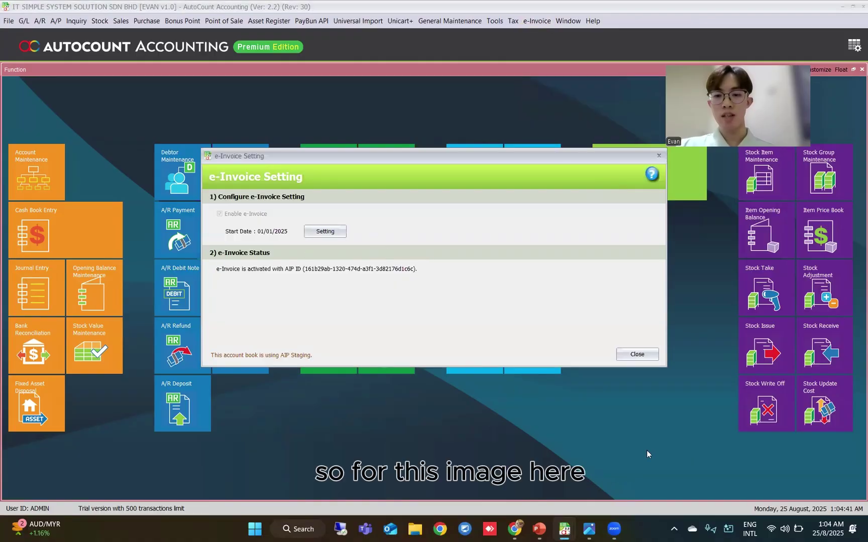
{"action": "left_click", "coordinate": [591, 528]}
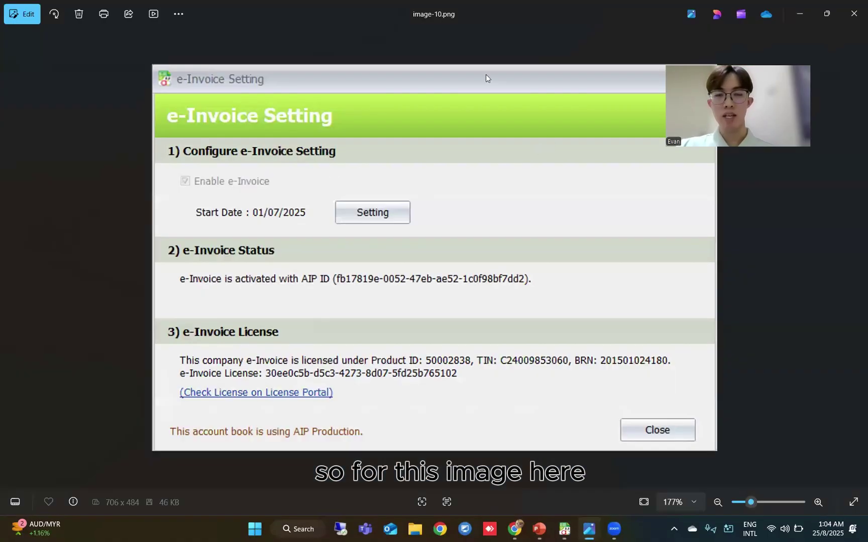